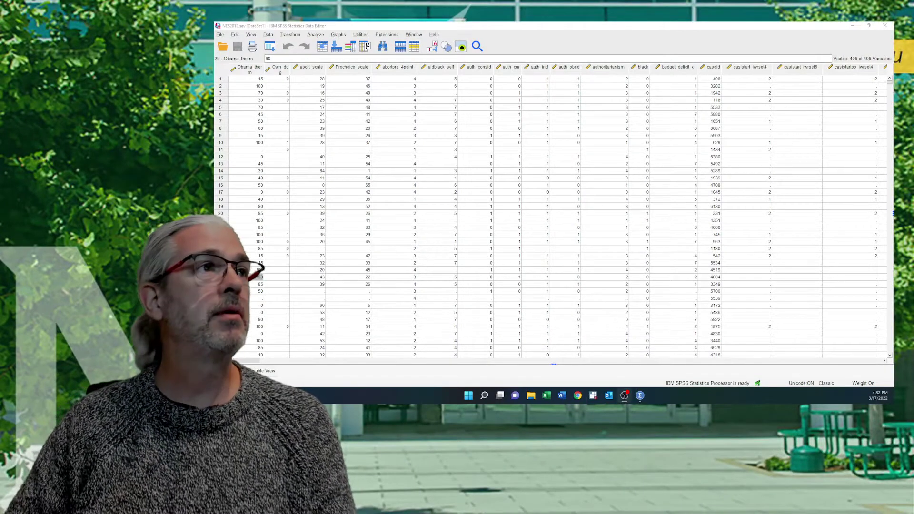
# Run a first Frequencies analysis, then close its output without saving
pyautogui.click(316, 35)
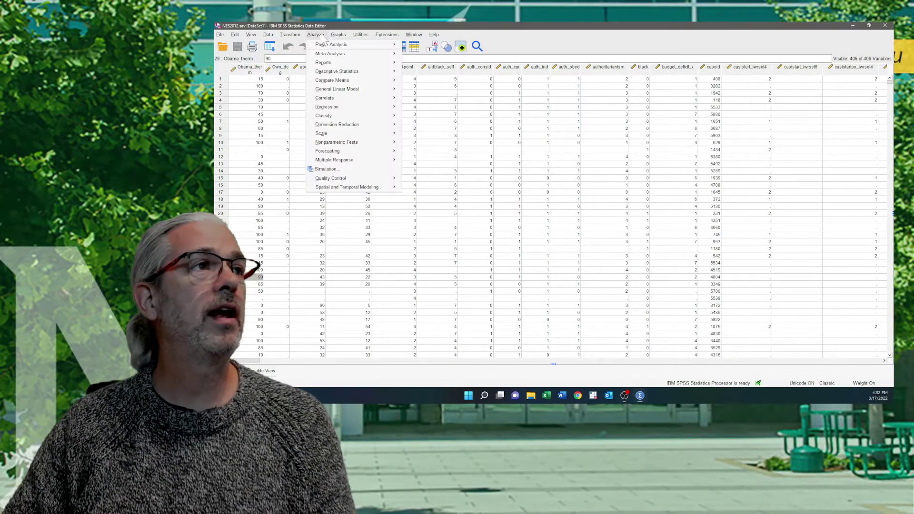
pyautogui.moveTo(342, 74)
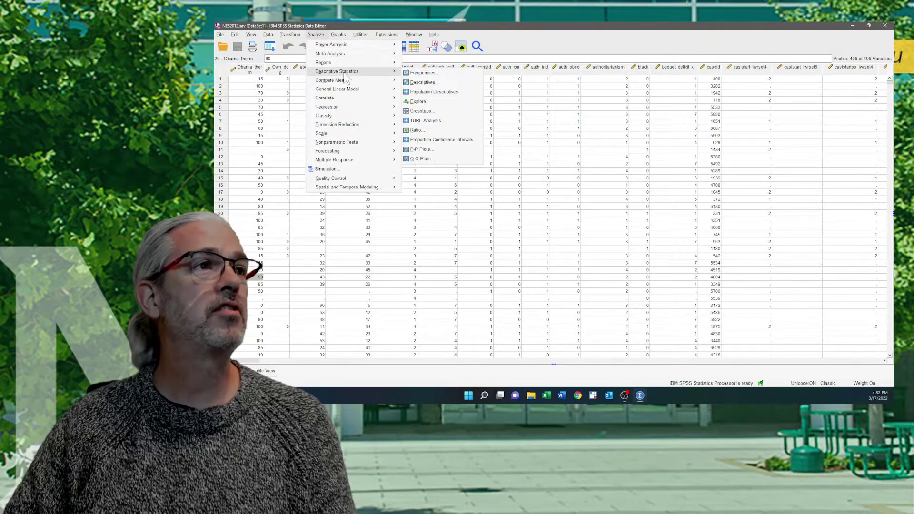
pyautogui.click(425, 74)
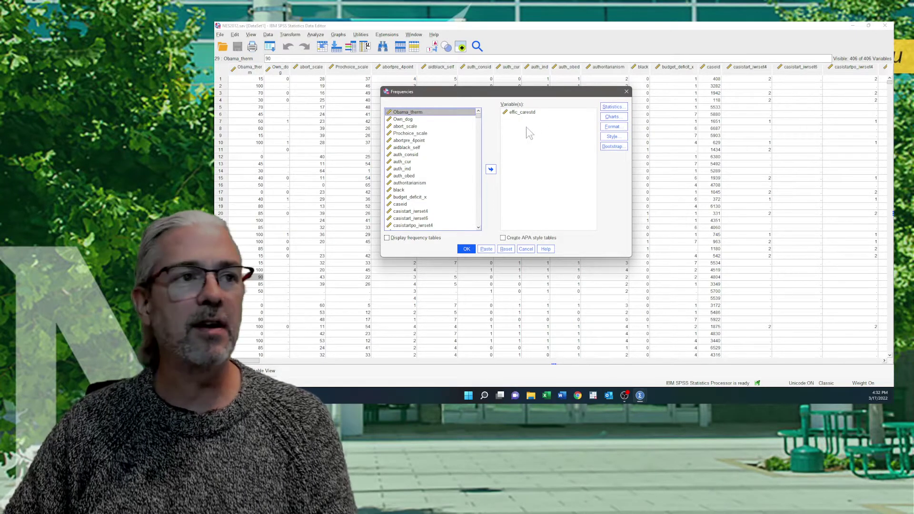
pyautogui.click(466, 249)
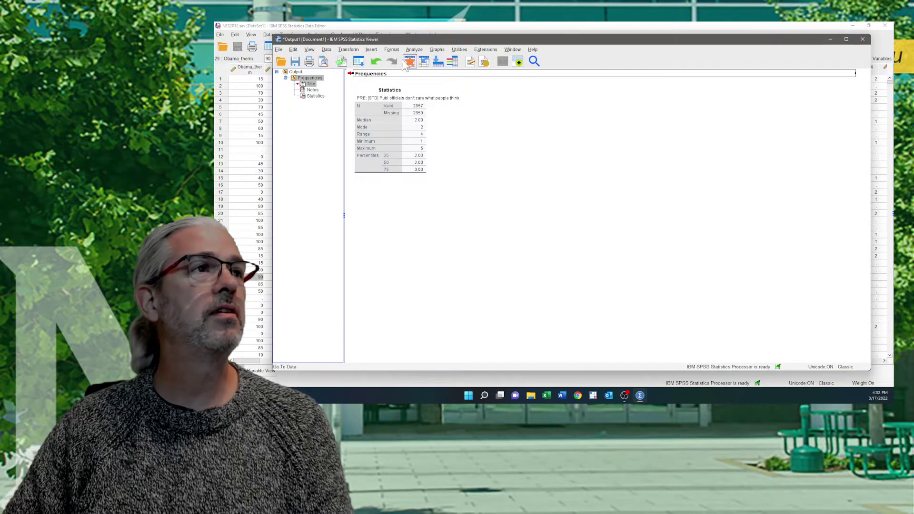
pyautogui.click(862, 39)
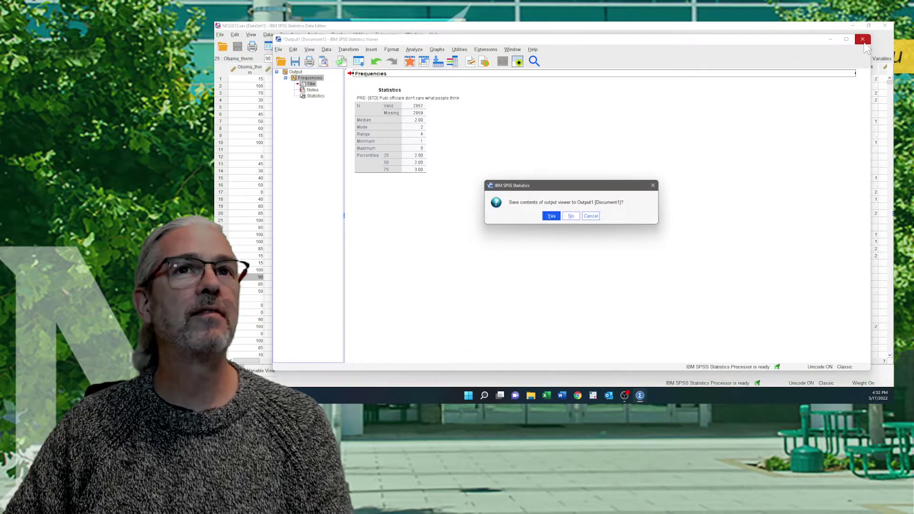
pyautogui.click(571, 216)
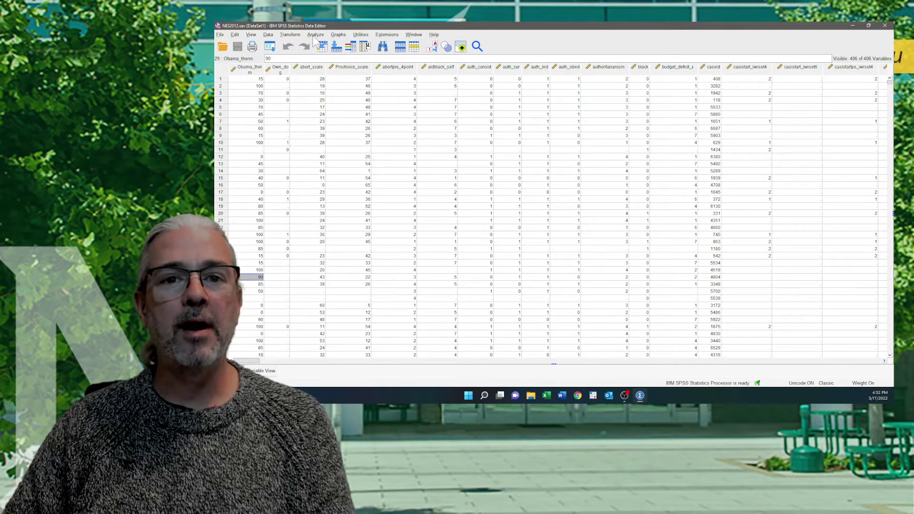
# Rerun Frequencies on effic_carestd with frequency tables, quartiles, median, mode, range, minimum and maximum
pyautogui.click(314, 36)
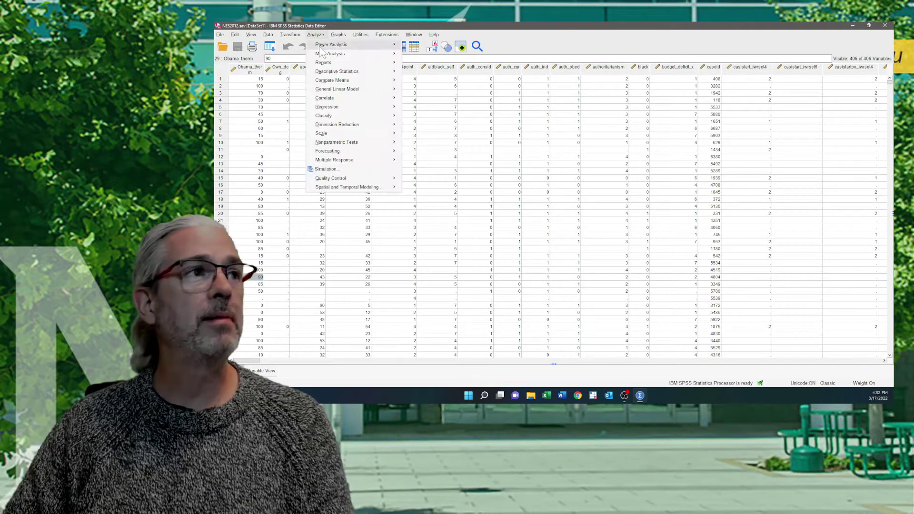
pyautogui.moveTo(381, 71)
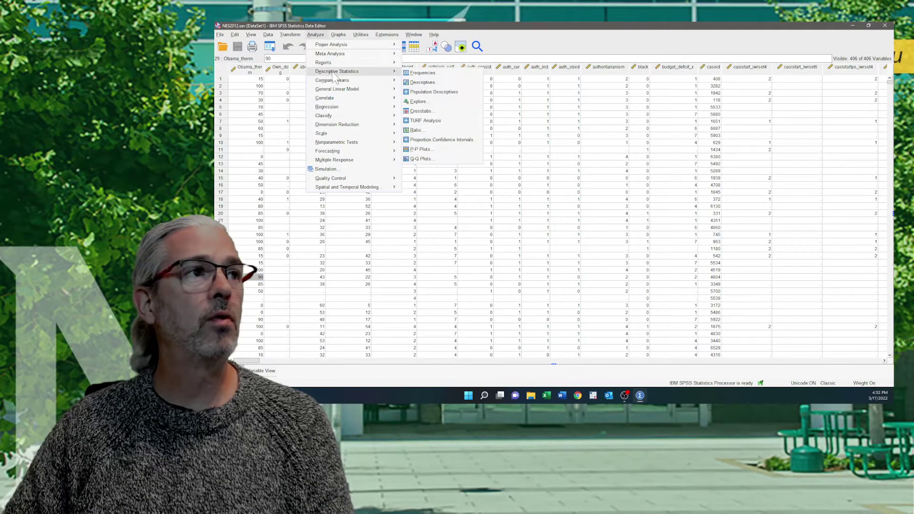
pyautogui.click(433, 75)
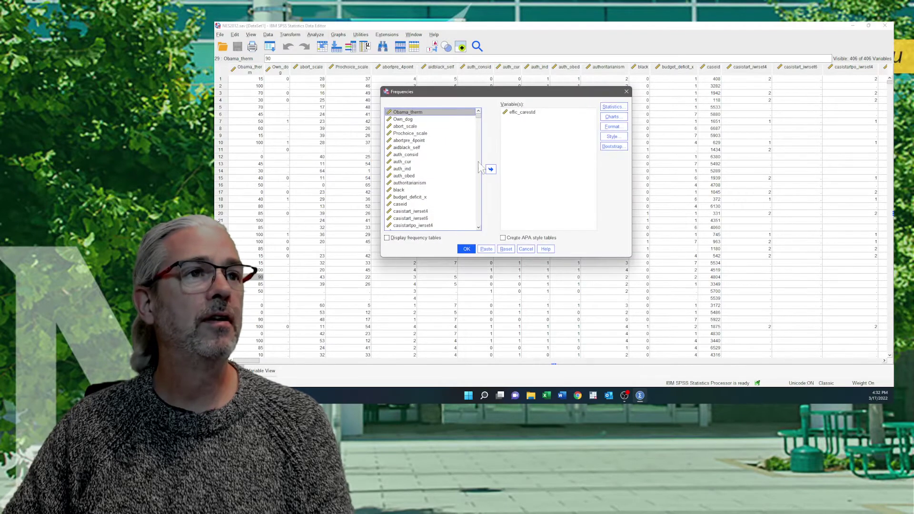
pyautogui.click(392, 238)
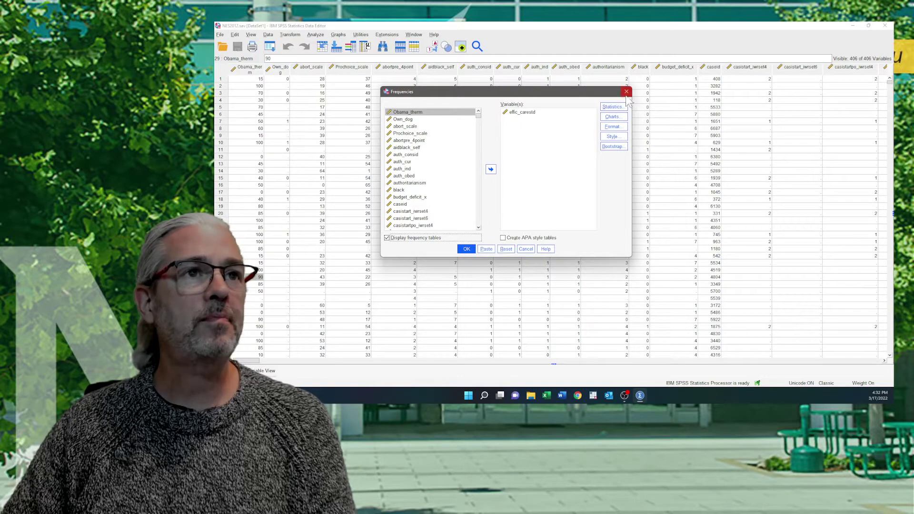
pyautogui.click(614, 107)
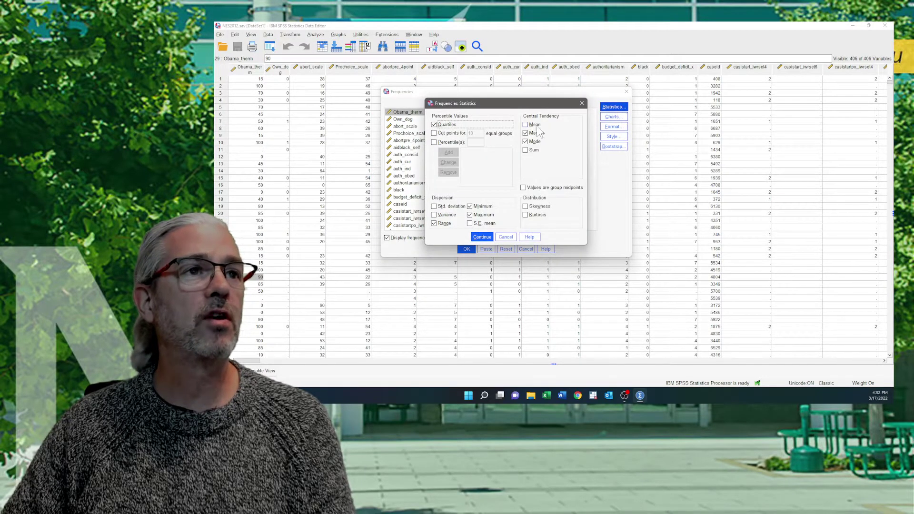
pyautogui.click(526, 142)
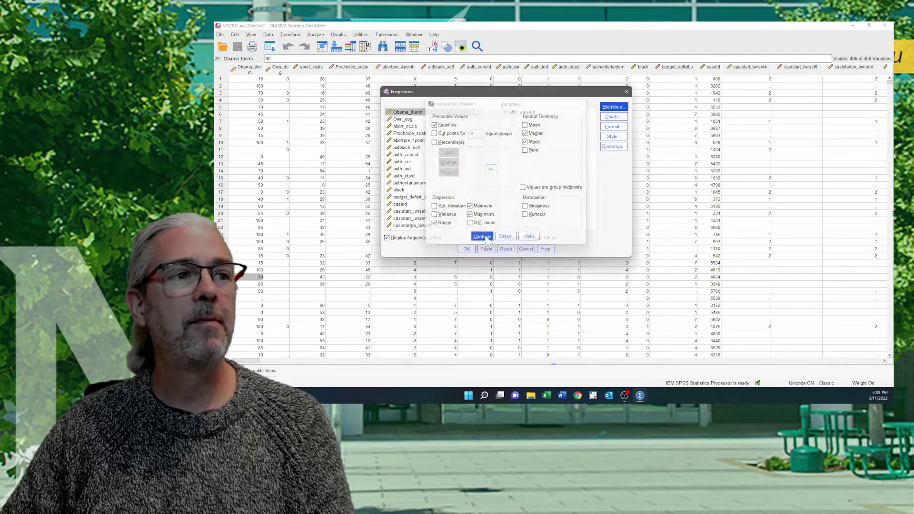
pyautogui.click(482, 237)
pyautogui.click(466, 249)
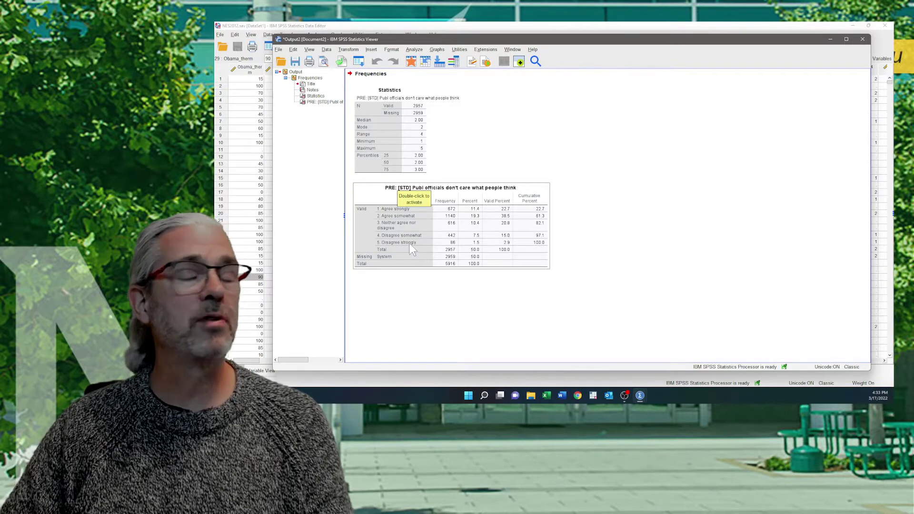
pyautogui.click(398, 136)
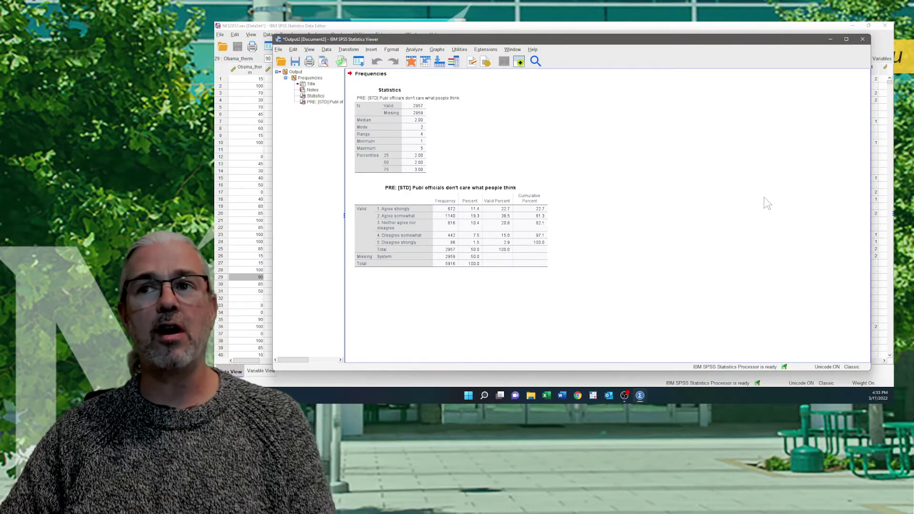
pyautogui.click(531, 242)
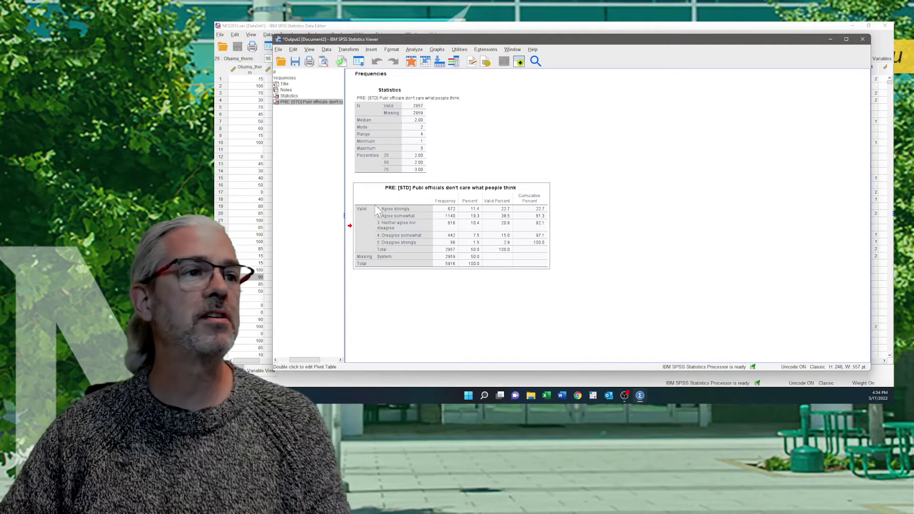
# Open the frequency table in the Pivot Table editor, enlarge it, and ungroup the Valid rows
pyautogui.doubleClick(436, 223)
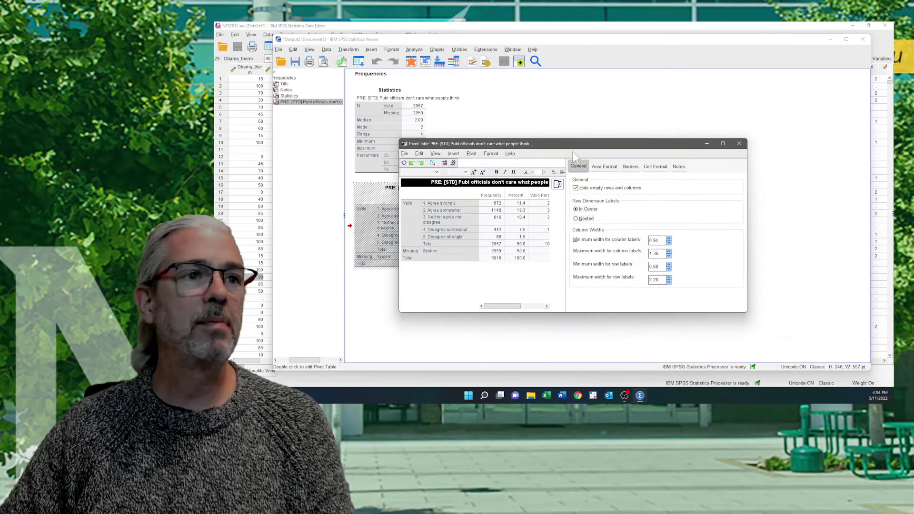
pyautogui.moveTo(399, 243); pyautogui.dragTo(350, 242)
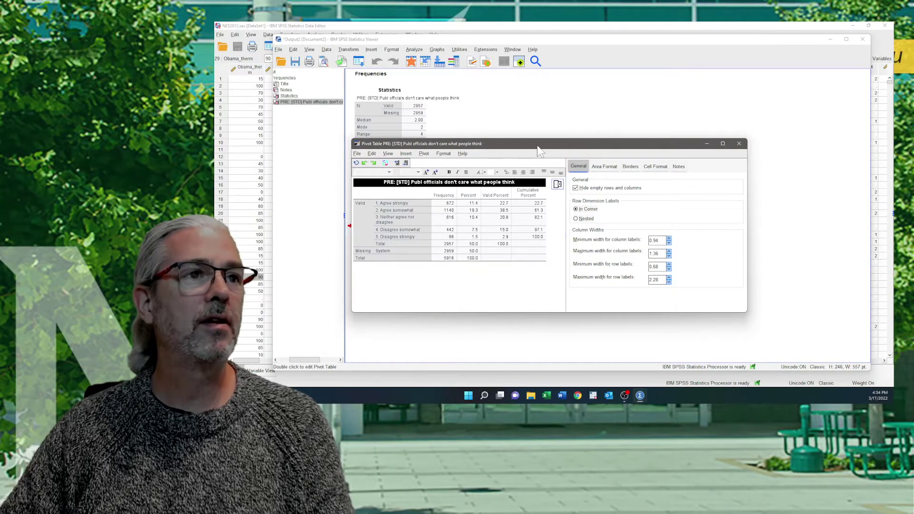
pyautogui.moveTo(537, 145); pyautogui.dragTo(647, 129)
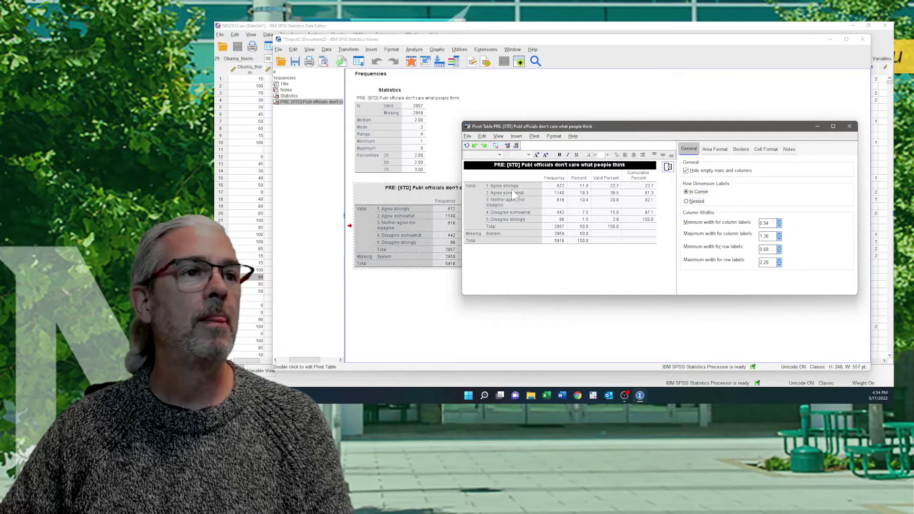
pyautogui.click(472, 196)
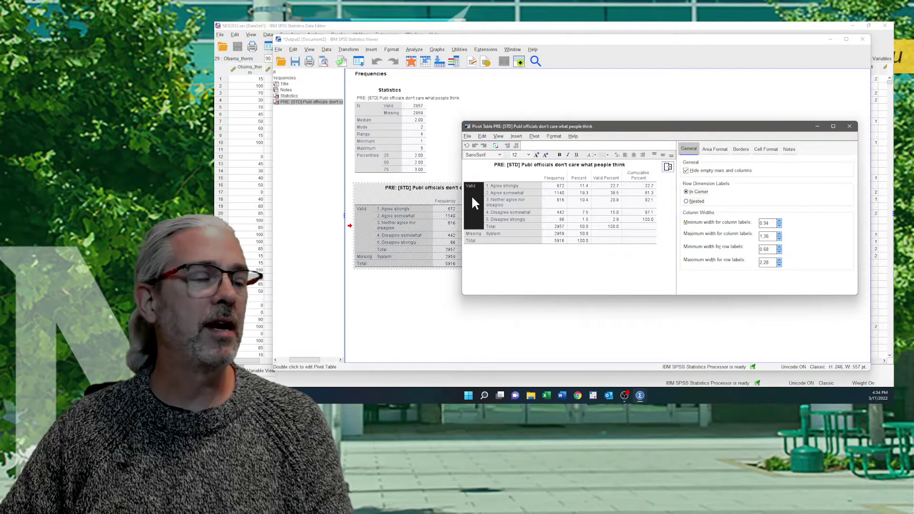
pyautogui.rightClick(473, 202)
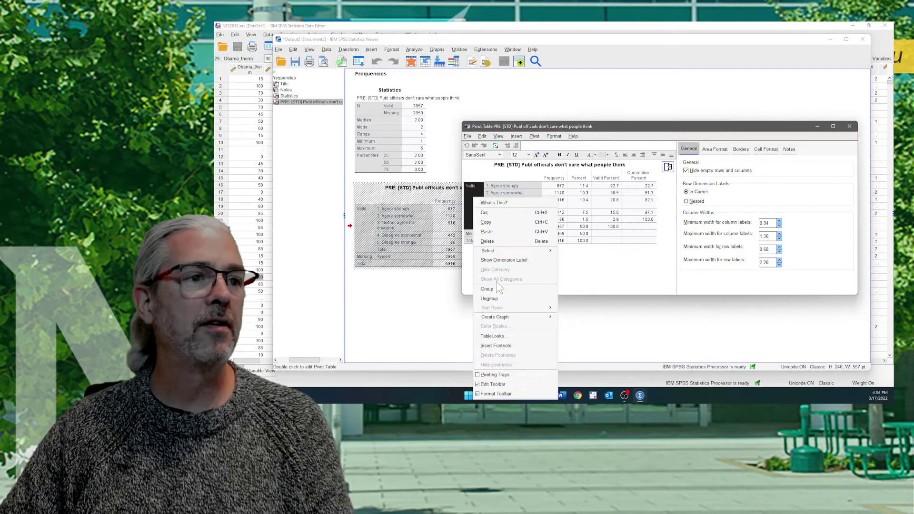
pyautogui.click(489, 298)
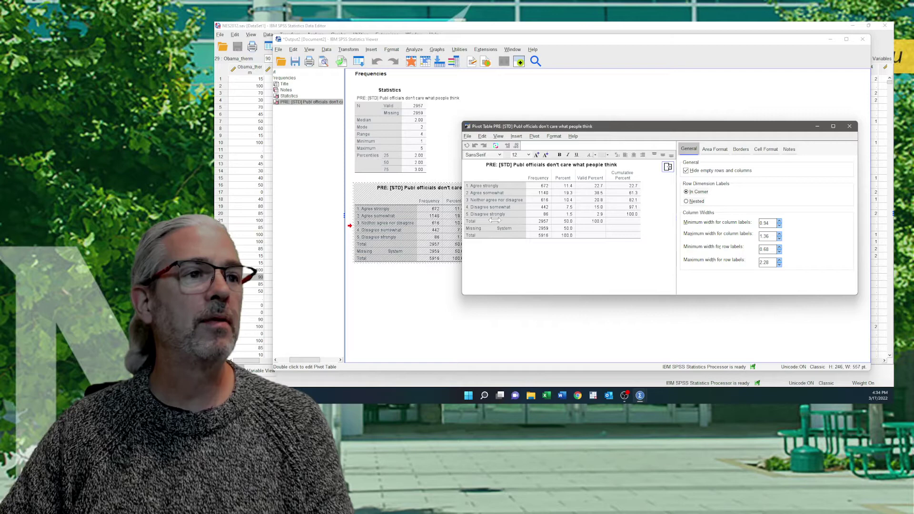
# Delete the Missing and Total rows and the Percent column from the frequency table
pyautogui.moveTo(471, 230); pyautogui.dragTo(633, 243)
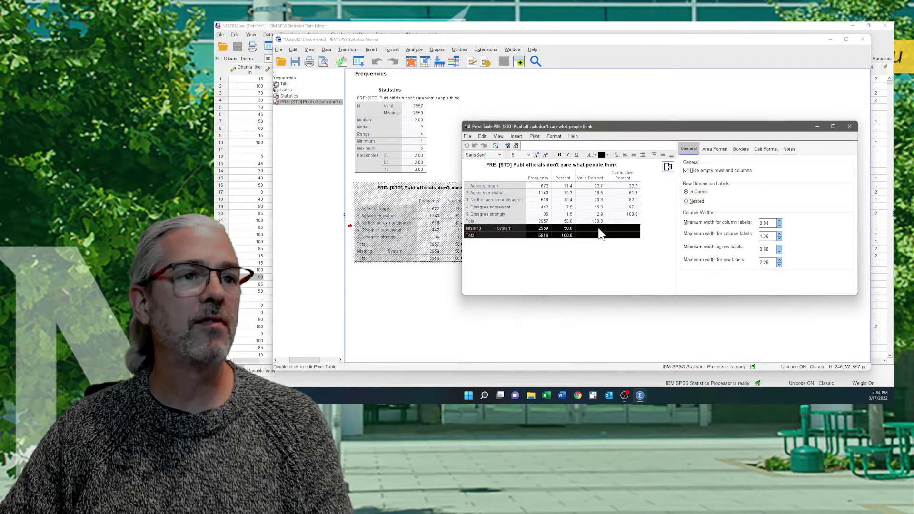
pyautogui.rightClick(600, 231)
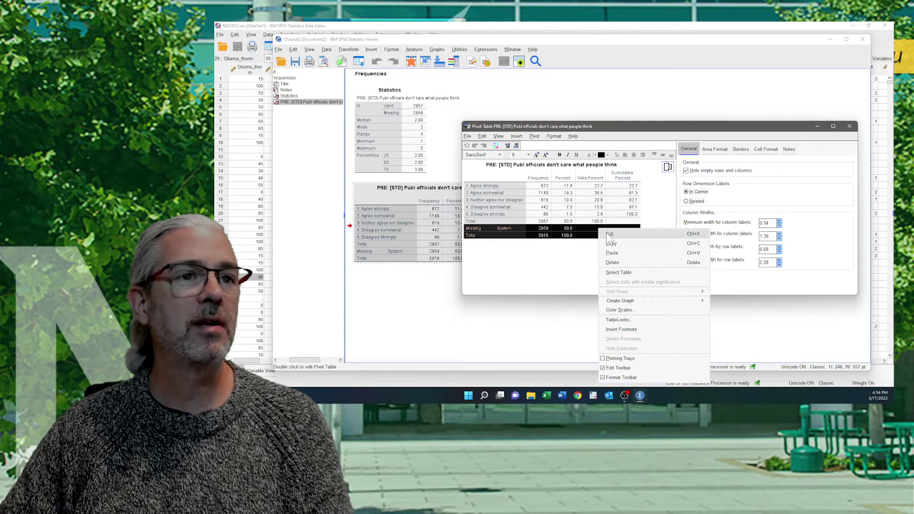
pyautogui.click(609, 233)
pyautogui.moveTo(564, 177); pyautogui.dragTo(559, 231)
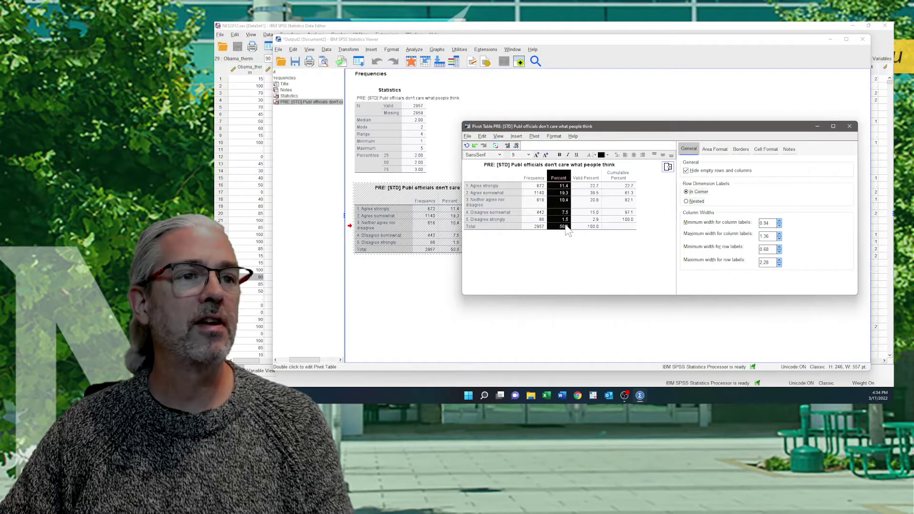
pyautogui.rightClick(561, 196)
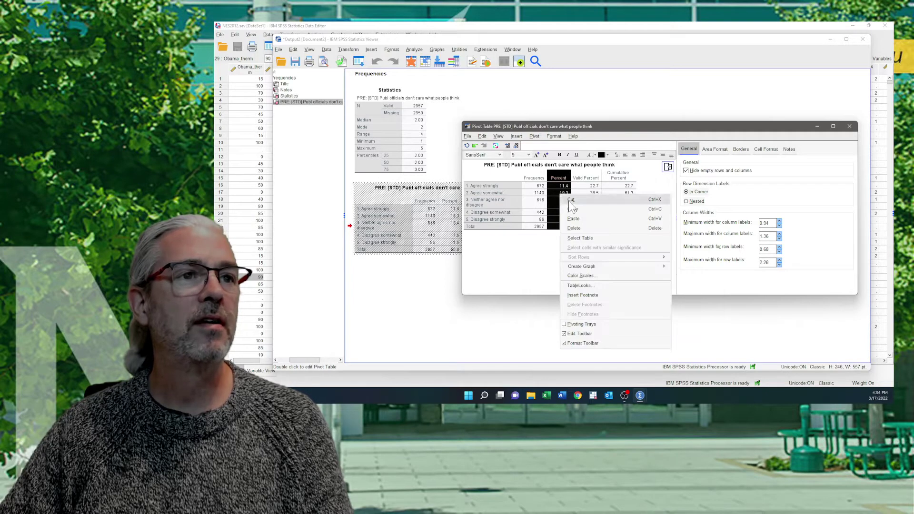
pyautogui.click(570, 200)
# Rename the Frequency column header to F
pyautogui.click(499, 179)
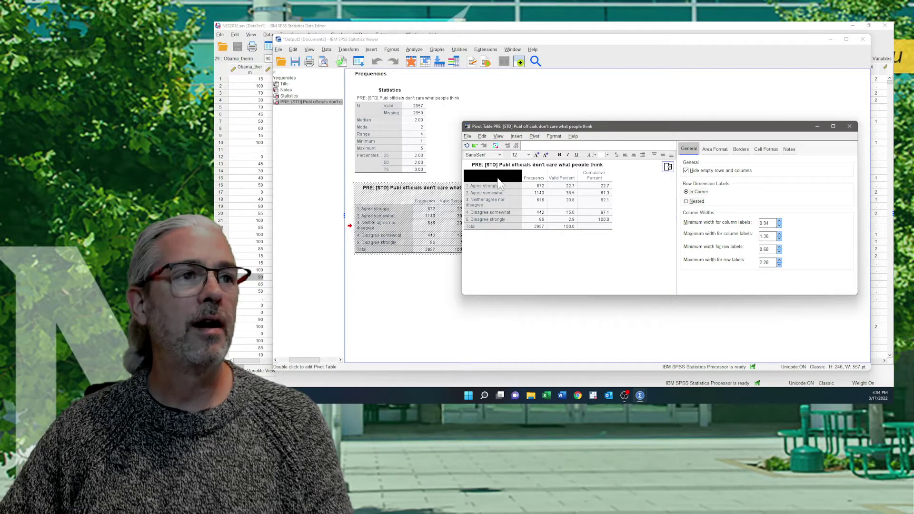
pyautogui.doubleClick(508, 176)
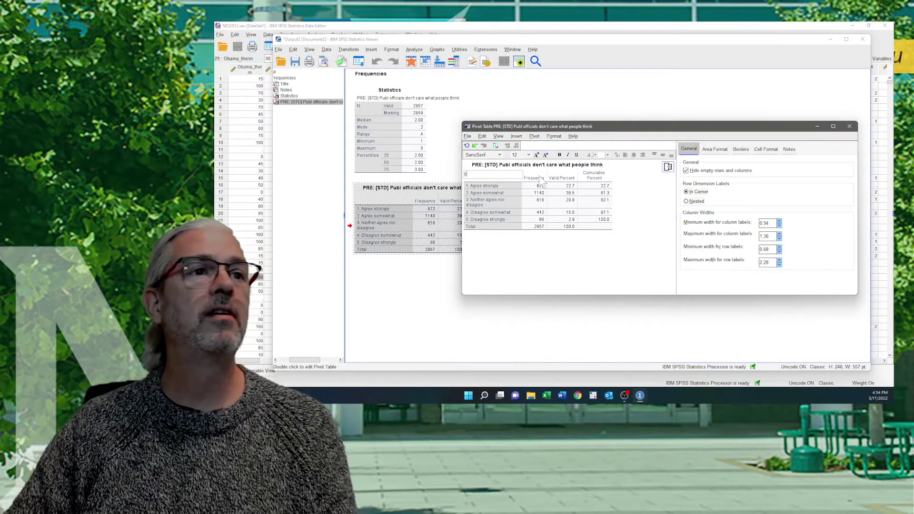
pyautogui.click(536, 176)
pyautogui.doubleClick(538, 177)
pyautogui.write('F')
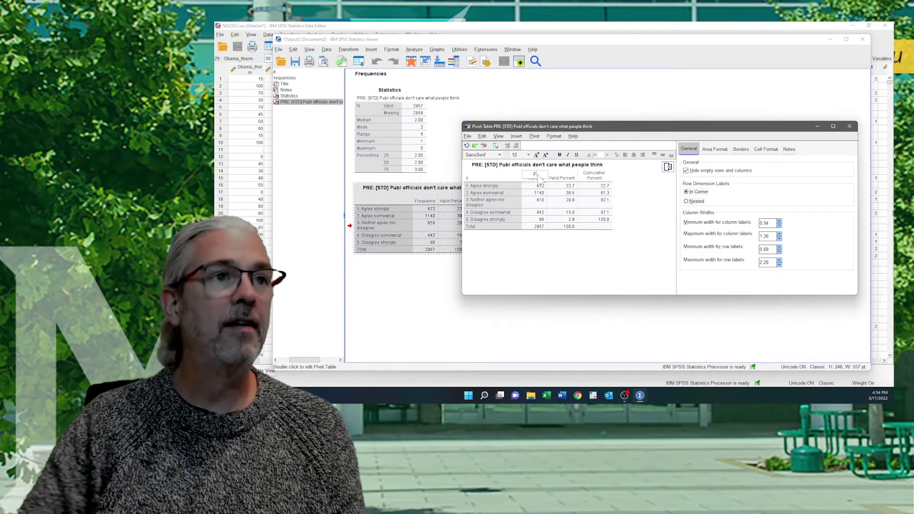
# Rename the Cumulative Percent column header to Cum. %
pyautogui.click(565, 178)
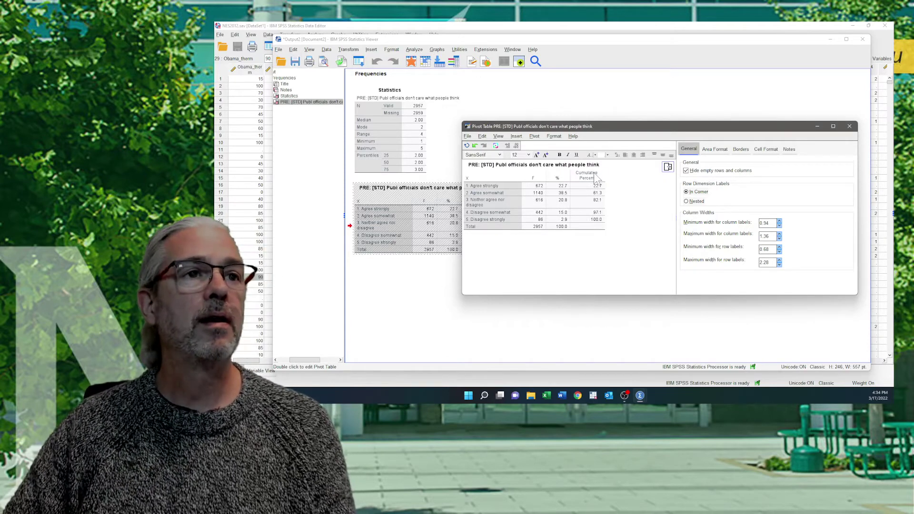
pyautogui.click(586, 178)
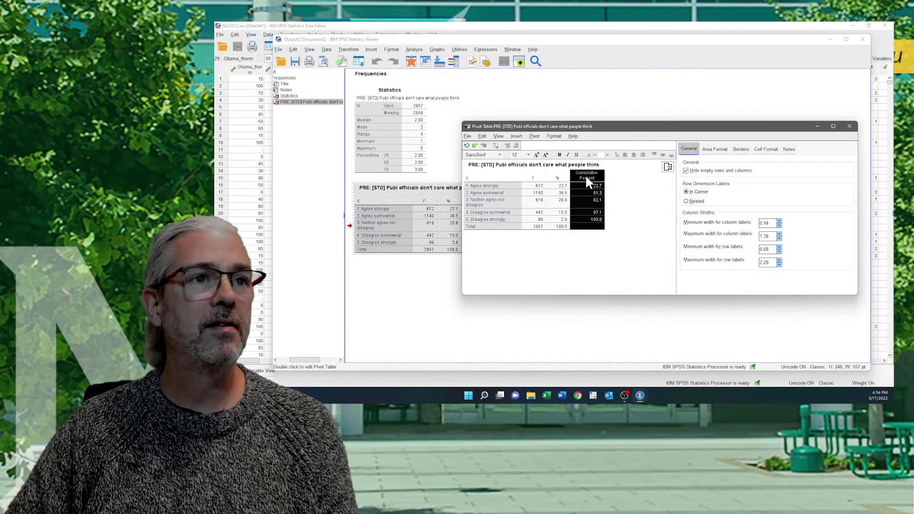
pyautogui.doubleClick(588, 180)
pyautogui.write('C')
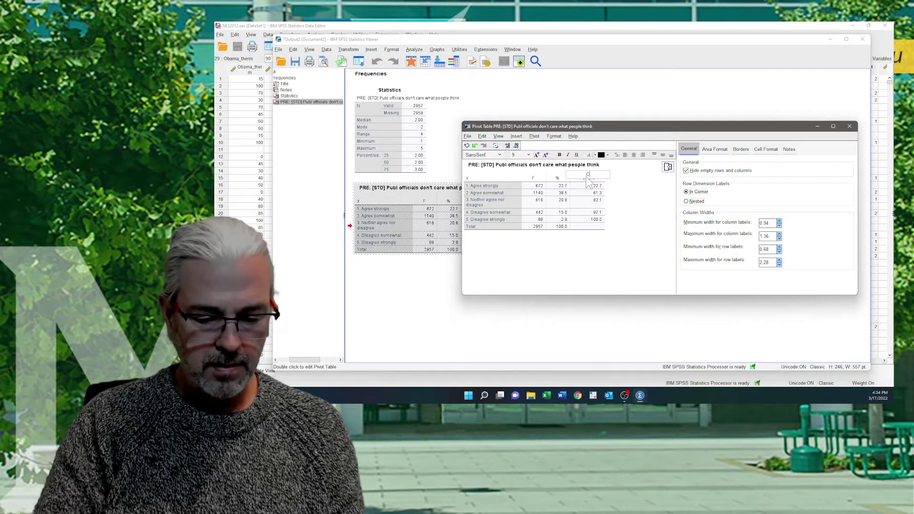
pyautogui.write('um. %')
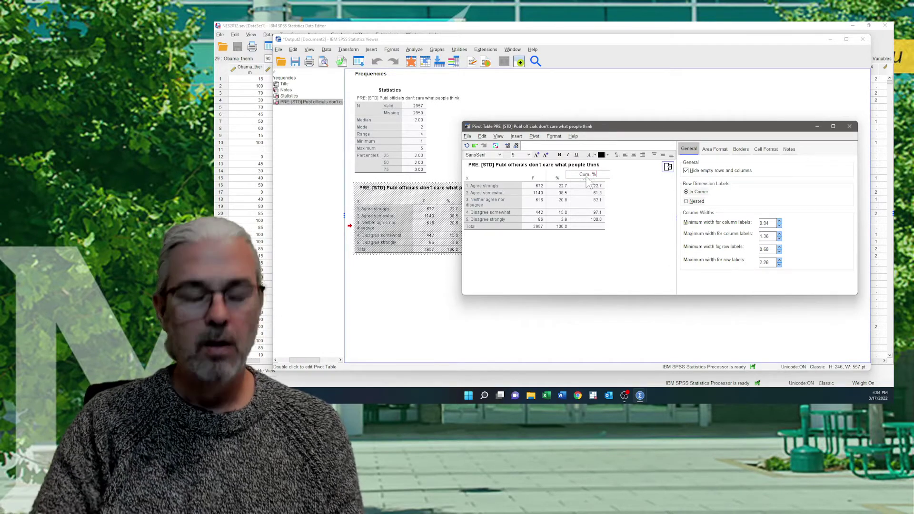
pyautogui.press('Return')
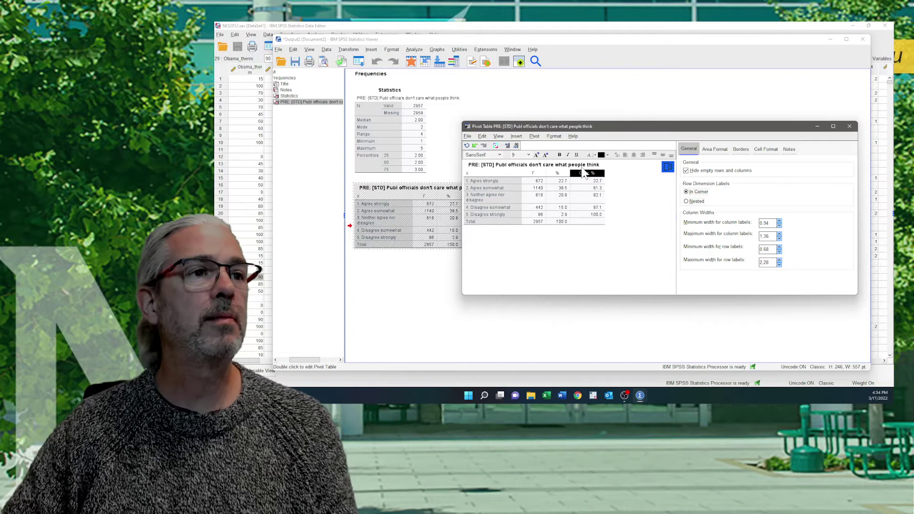
pyautogui.click(498, 197)
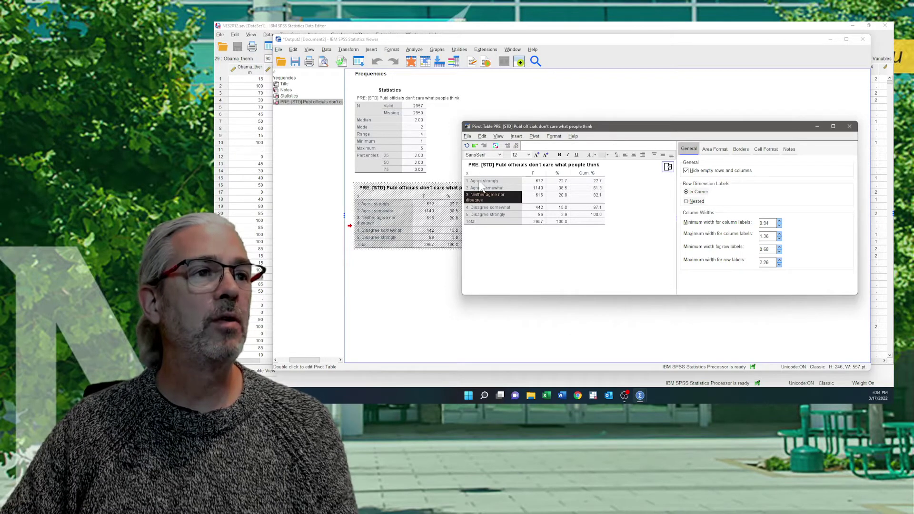
pyautogui.click(483, 181)
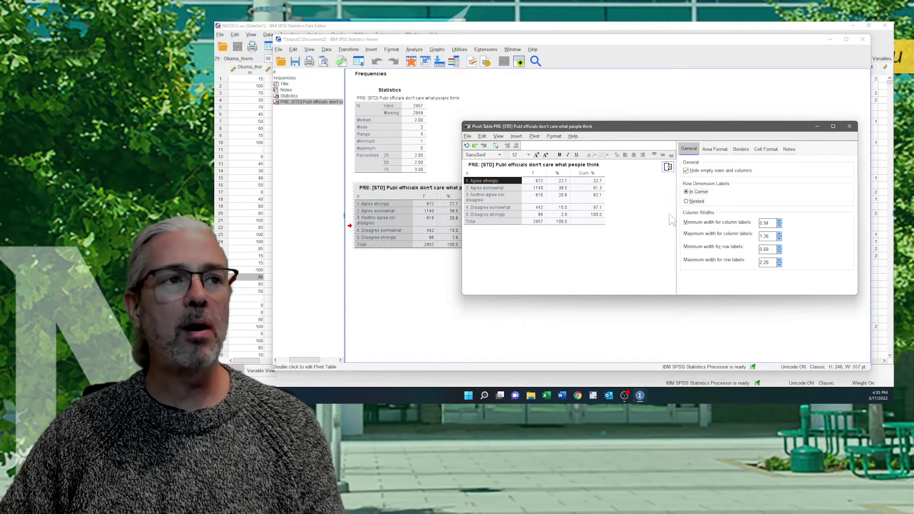
# Retitle the table 'Public officials don't care what people think' by removing PRE: [STD]
pyautogui.click(509, 167)
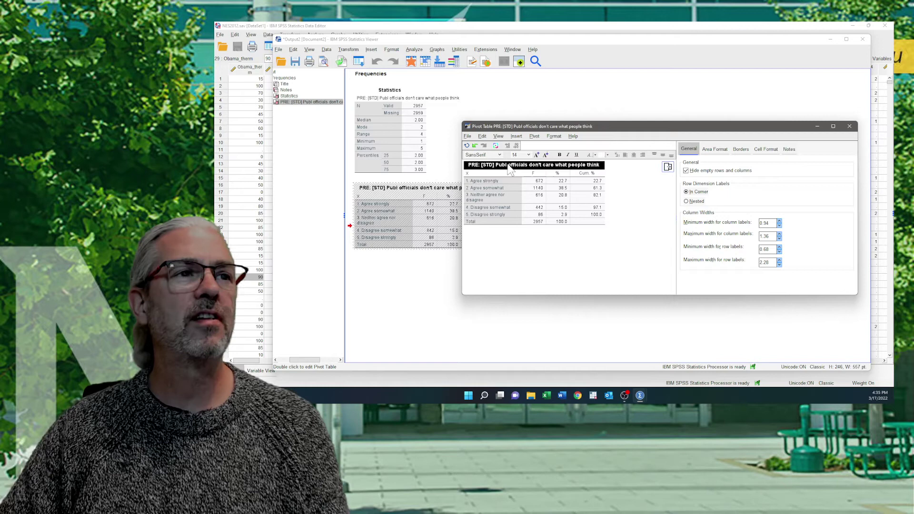
pyautogui.doubleClick(506, 166)
pyautogui.click(504, 168)
pyautogui.moveTo(504, 166); pyautogui.dragTo(478, 167)
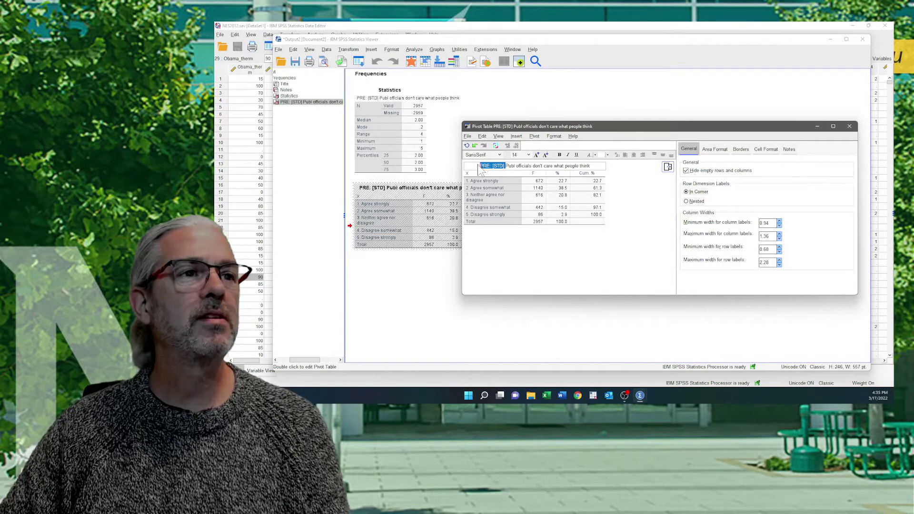
pyautogui.press('BackSpace')
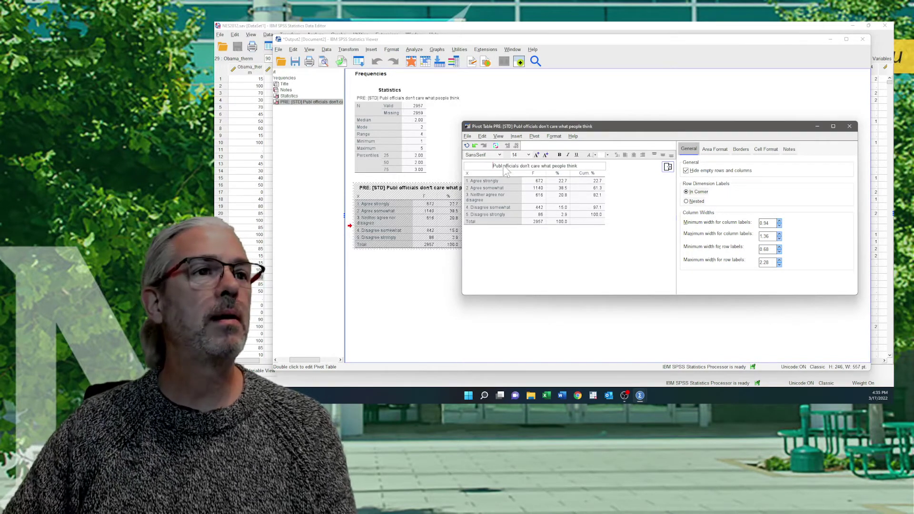
pyautogui.click(503, 167)
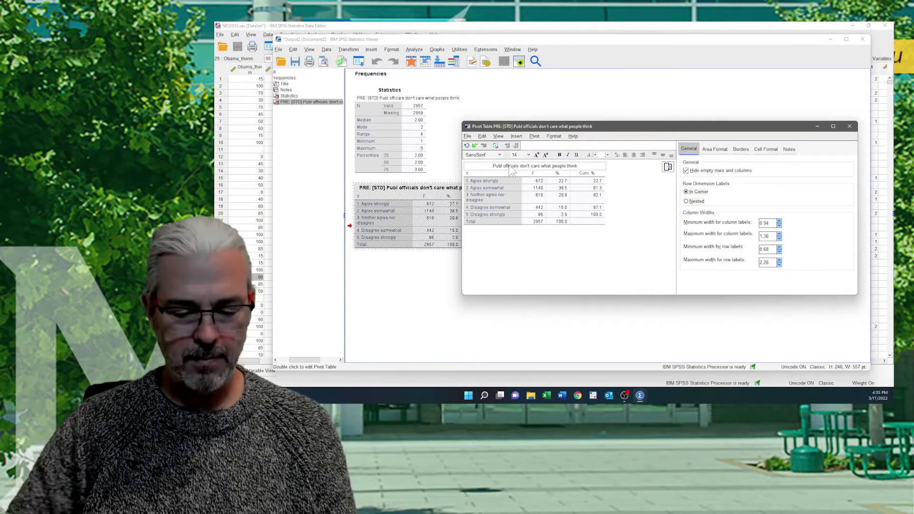
pyautogui.write('ic')
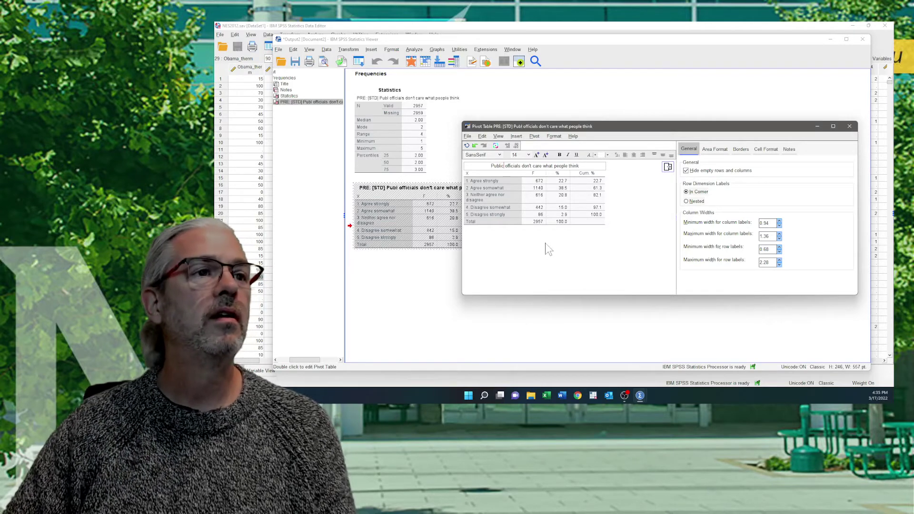
pyautogui.click(545, 197)
# Right-align the F, % and Cum. % headers and close the Pivot Table editor
pyautogui.moveTo(533, 174); pyautogui.dragTo(593, 177)
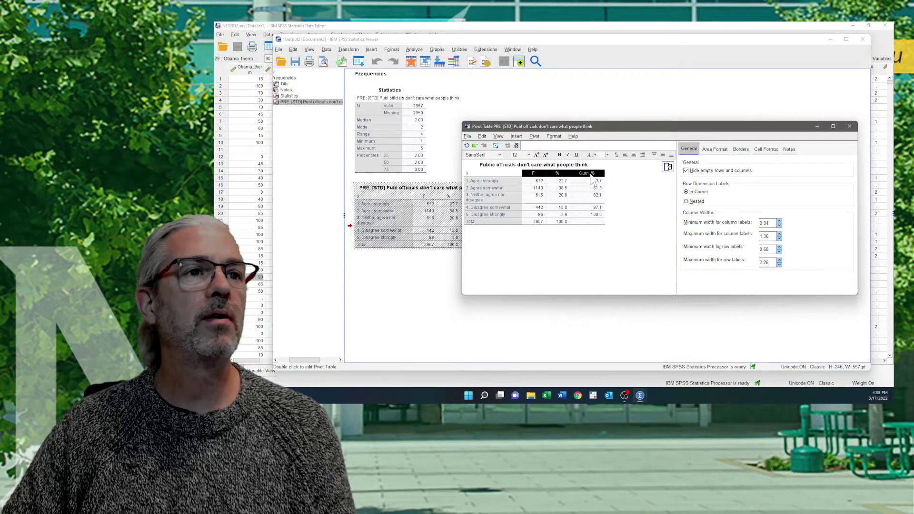
pyautogui.click(643, 154)
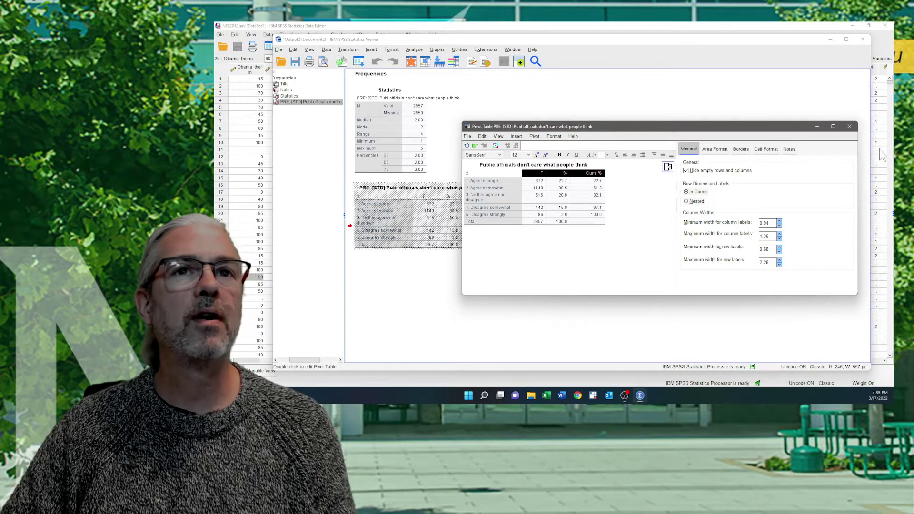
pyautogui.click(850, 127)
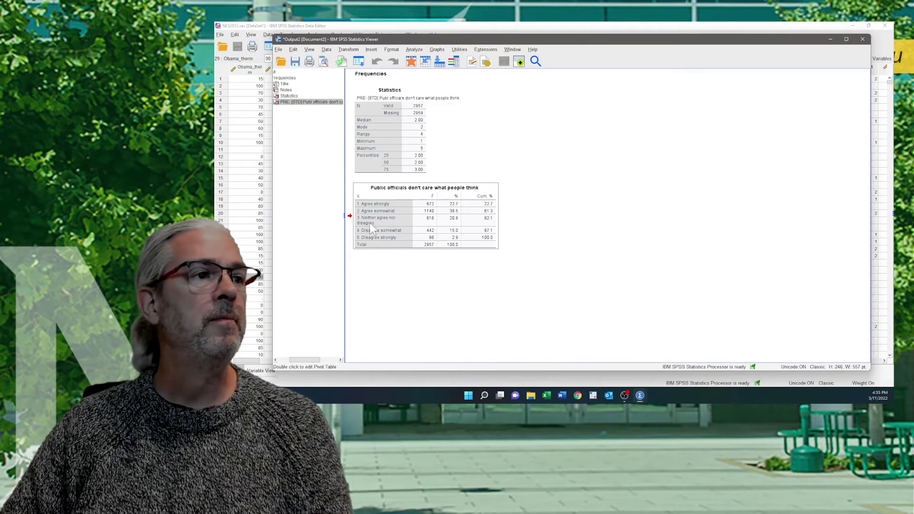
pyautogui.click(382, 133)
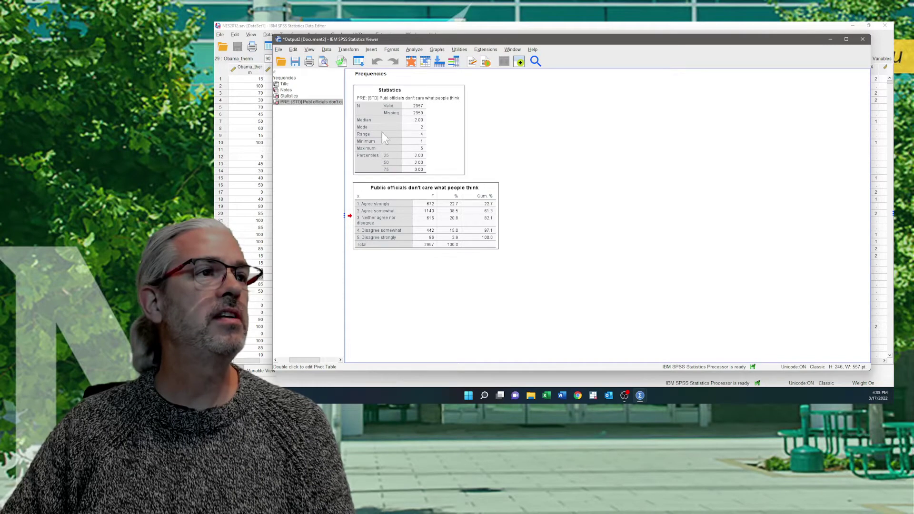
# Replace the Statistics table's Mode and Median values with 'Agree Somewhat'
pyautogui.doubleClick(423, 134)
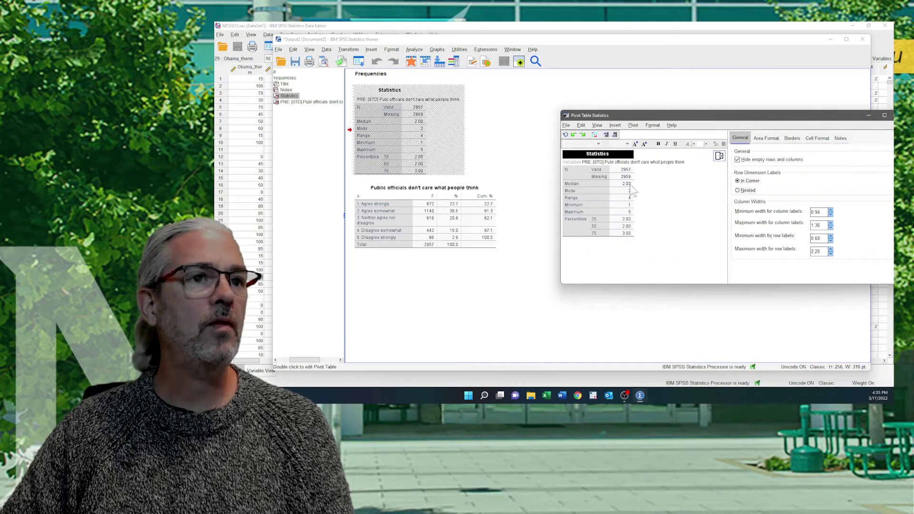
pyautogui.doubleClick(629, 191)
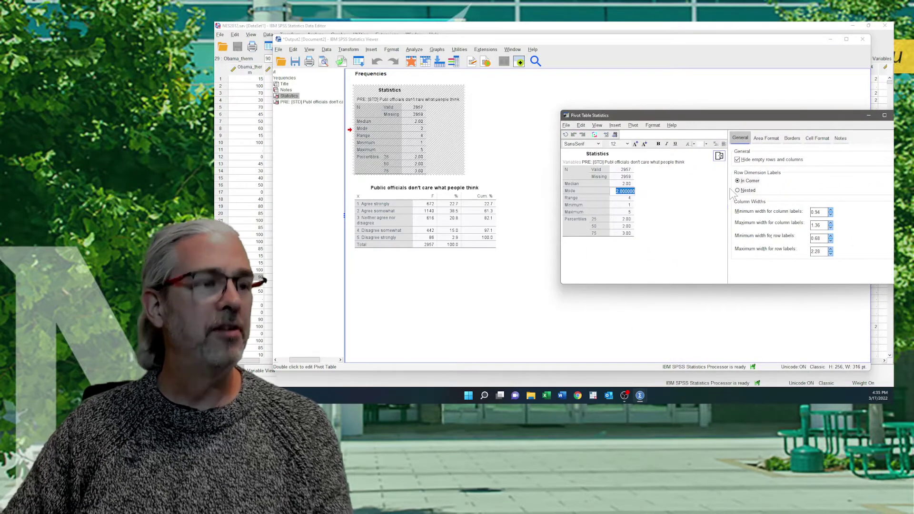
pyautogui.write('Agree')
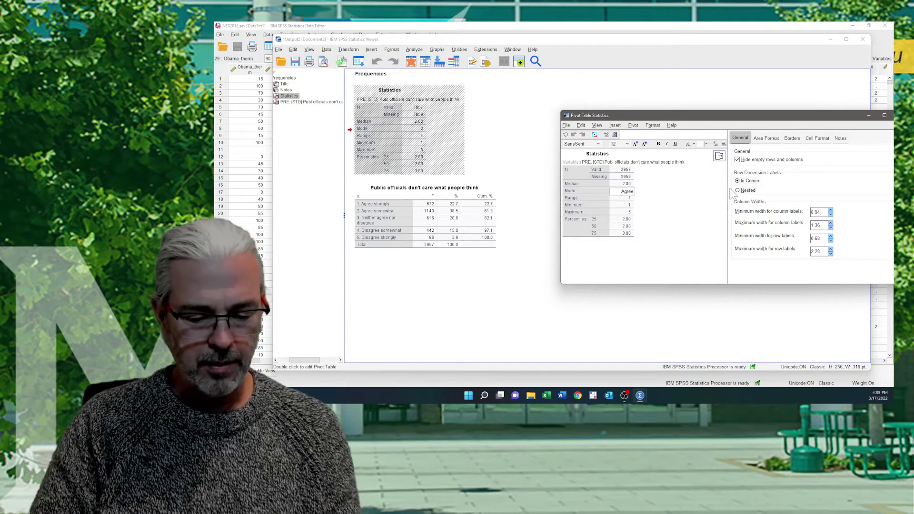
pyautogui.write(' Somewhat')
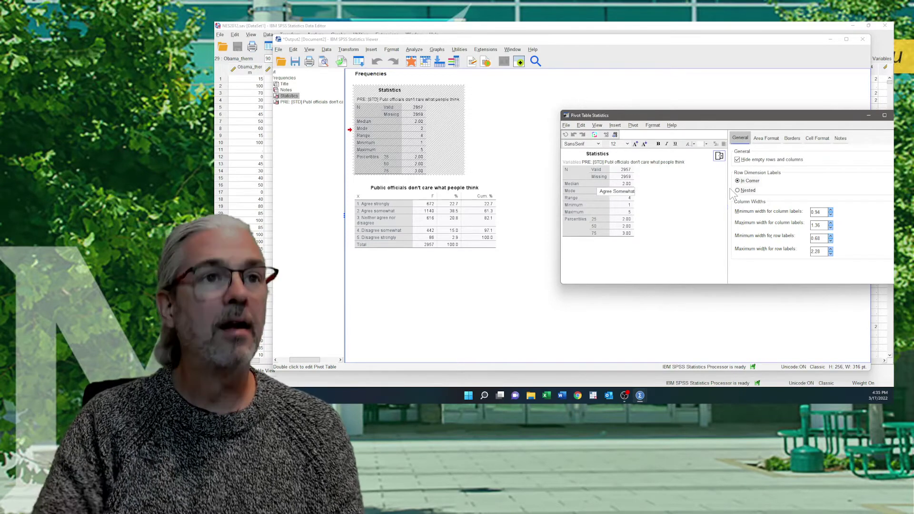
pyautogui.press('Return')
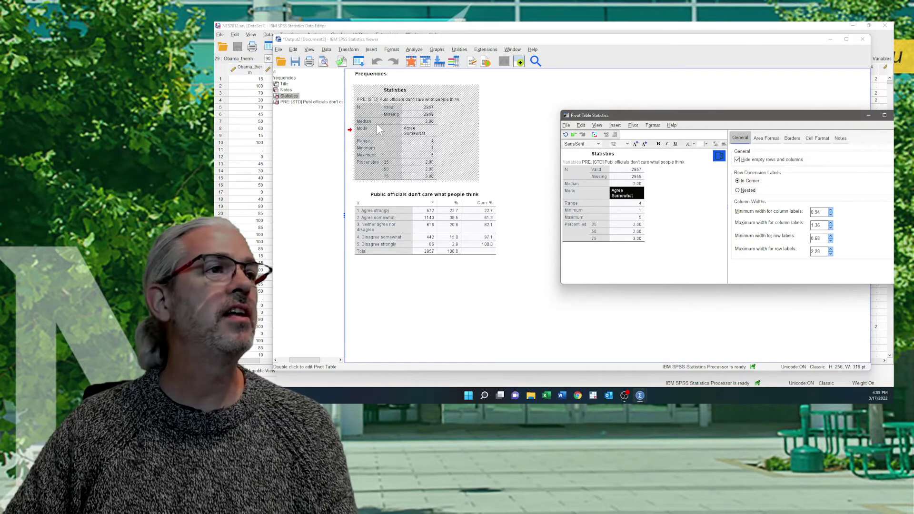
pyautogui.doubleClick(635, 184)
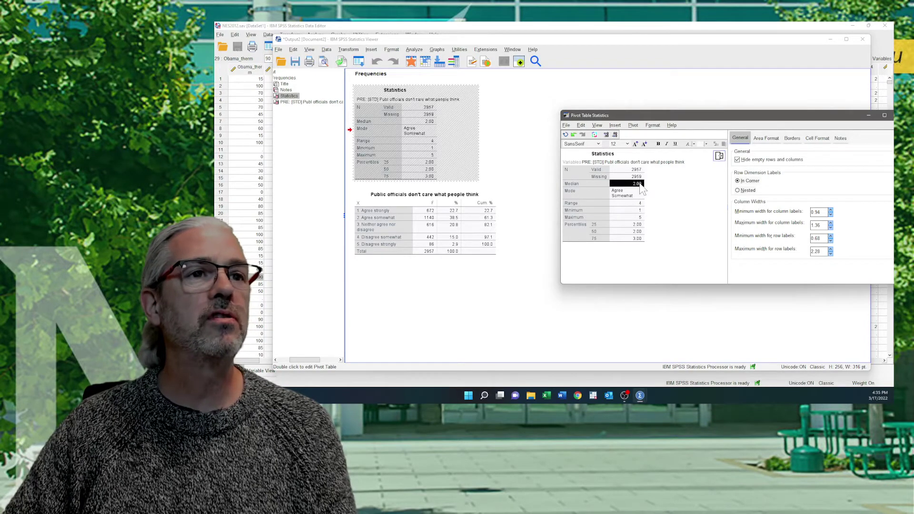
pyautogui.write('Agree')
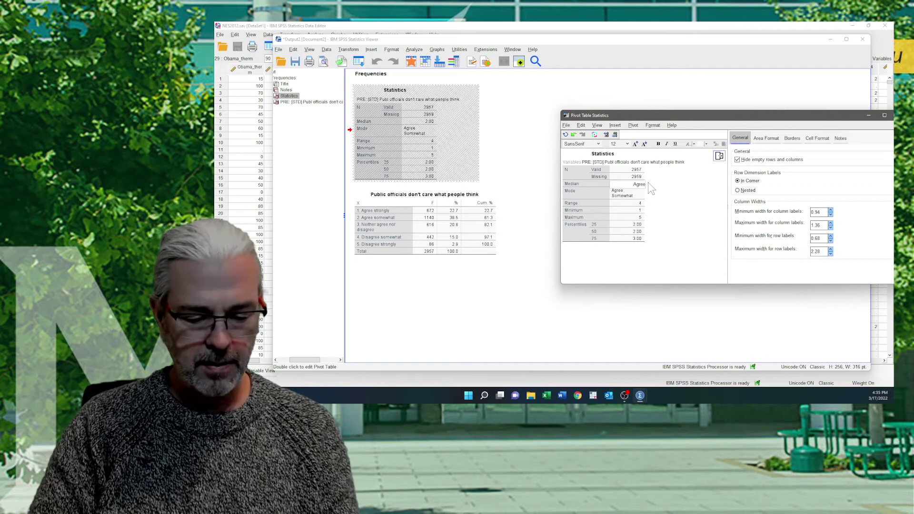
pyautogui.write(' Somewhat')
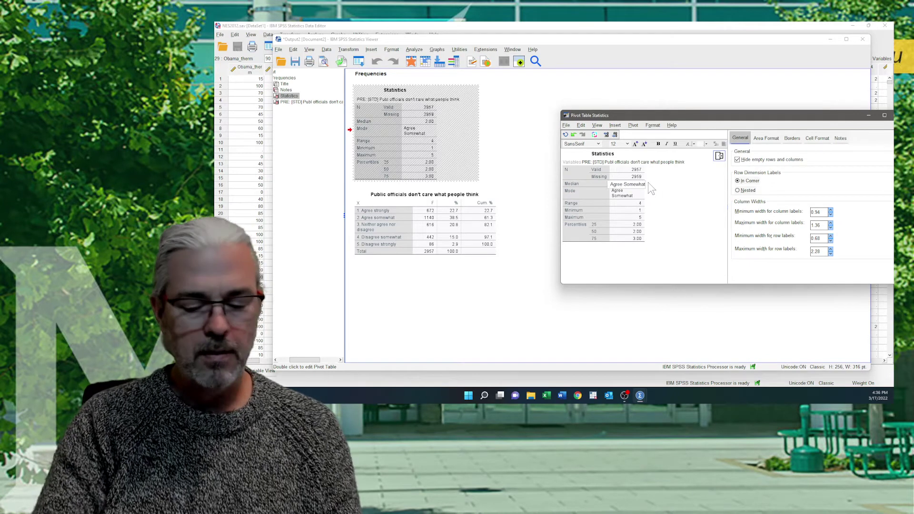
pyautogui.press('Return')
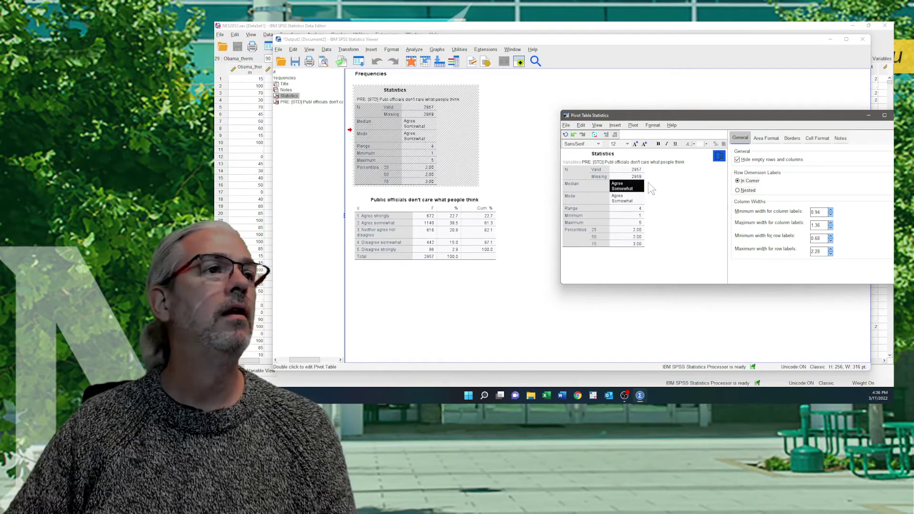
# Delete the Missing row from the Statistics table
pyautogui.click(602, 179)
pyautogui.rightClick(601, 180)
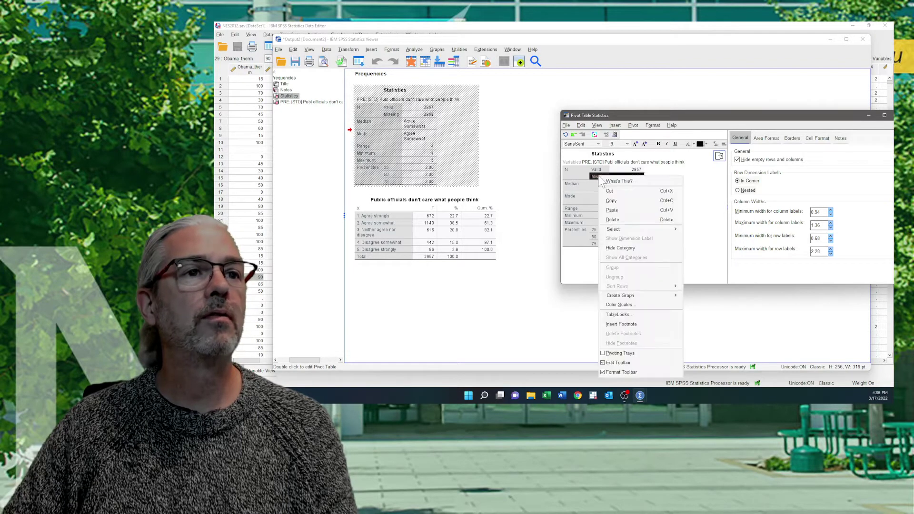
pyautogui.click(609, 190)
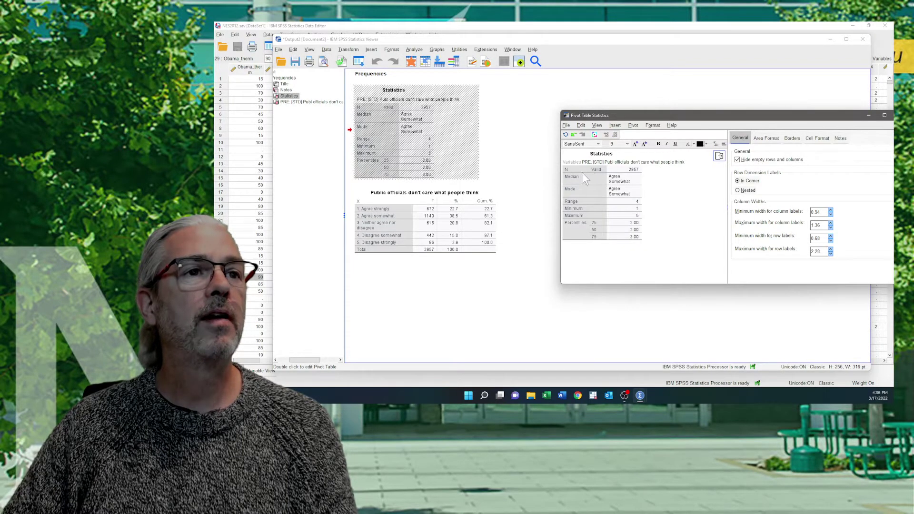
# Widen the value column to fit 'Agree Somewhat', then enlarge and reposition the editor window
pyautogui.click(600, 169)
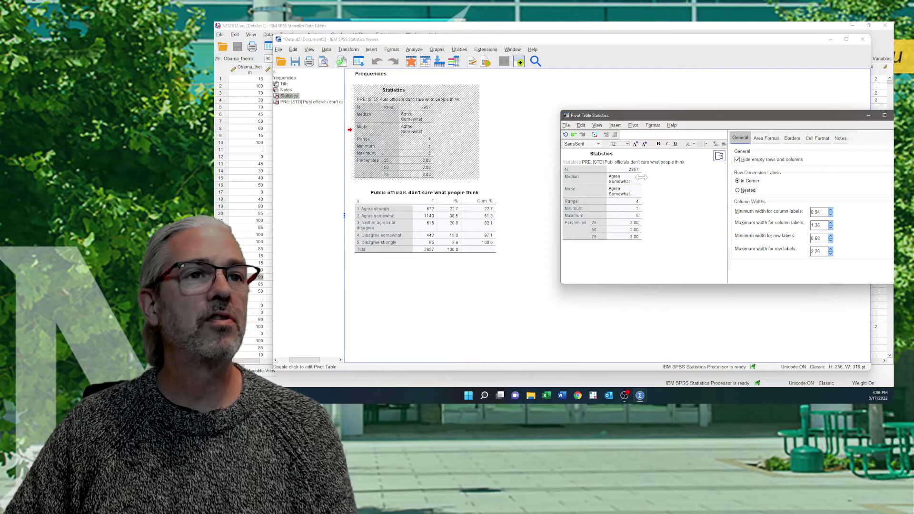
pyautogui.moveTo(641, 177); pyautogui.dragTo(658, 177)
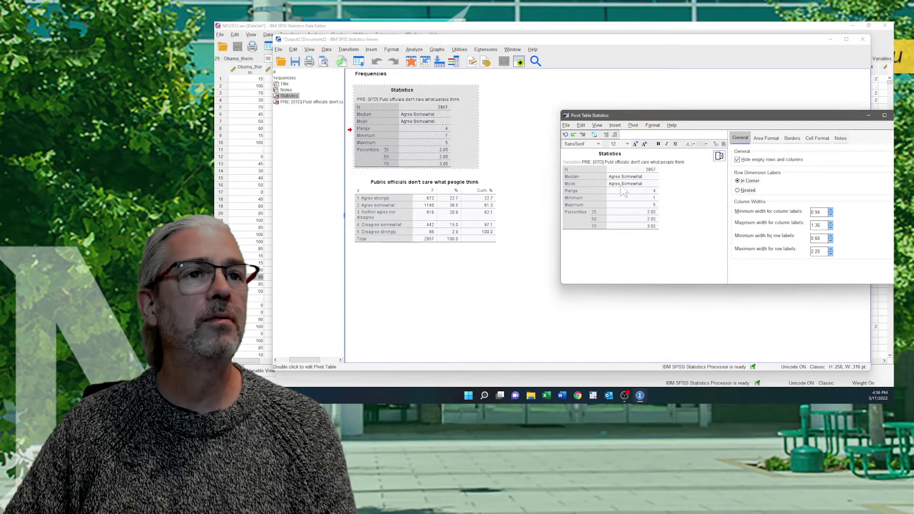
pyautogui.moveTo(629, 177); pyautogui.dragTo(632, 184)
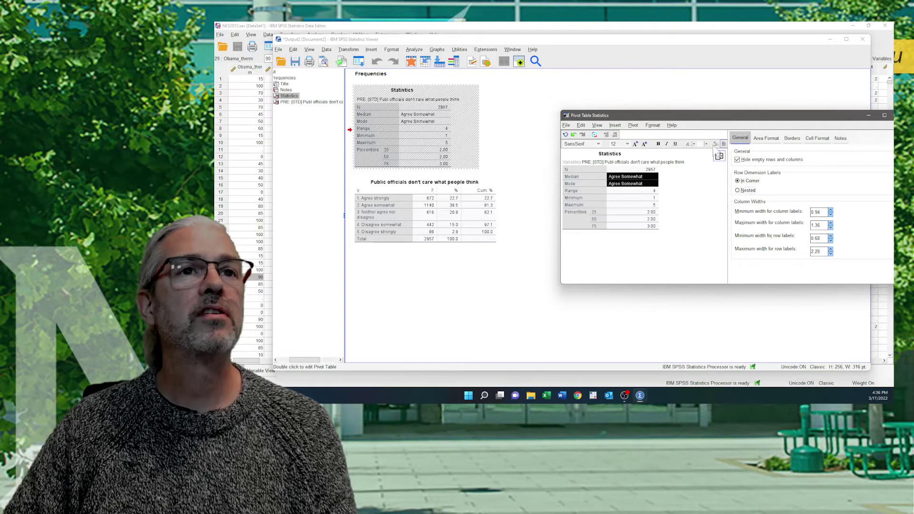
pyautogui.moveTo(561, 160); pyautogui.dragTo(524, 160)
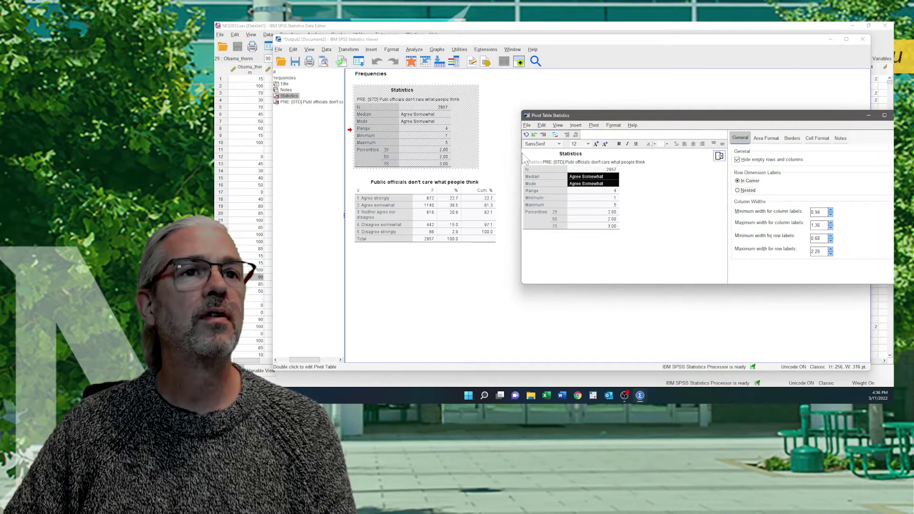
pyautogui.moveTo(746, 118); pyautogui.dragTo(719, 106)
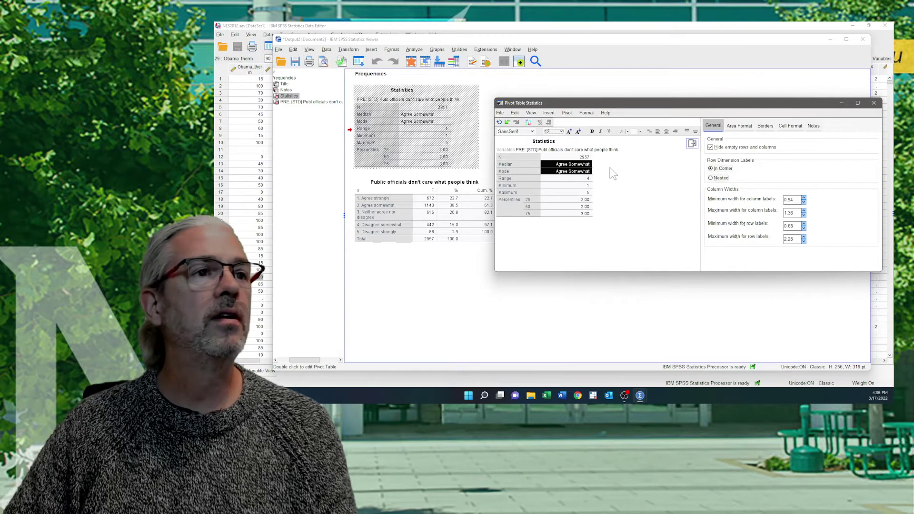
# Replace the Range value 4 with 'Agree Strongly to Disagree Strongly', right-aligned
pyautogui.click(577, 178)
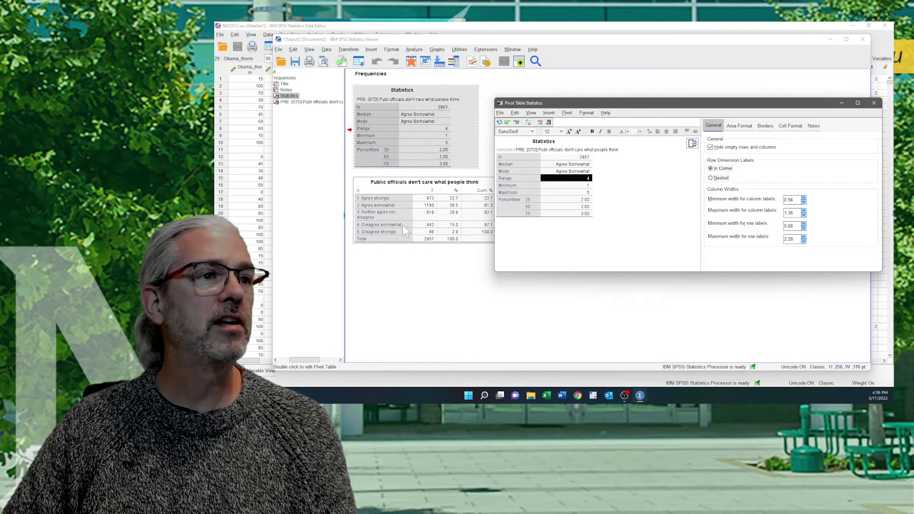
pyautogui.doubleClick(572, 180)
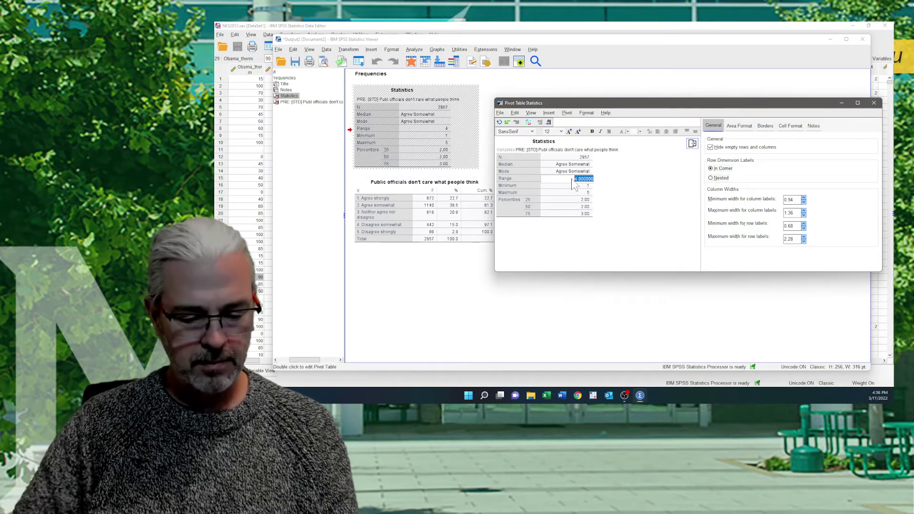
pyautogui.write('Agree Str')
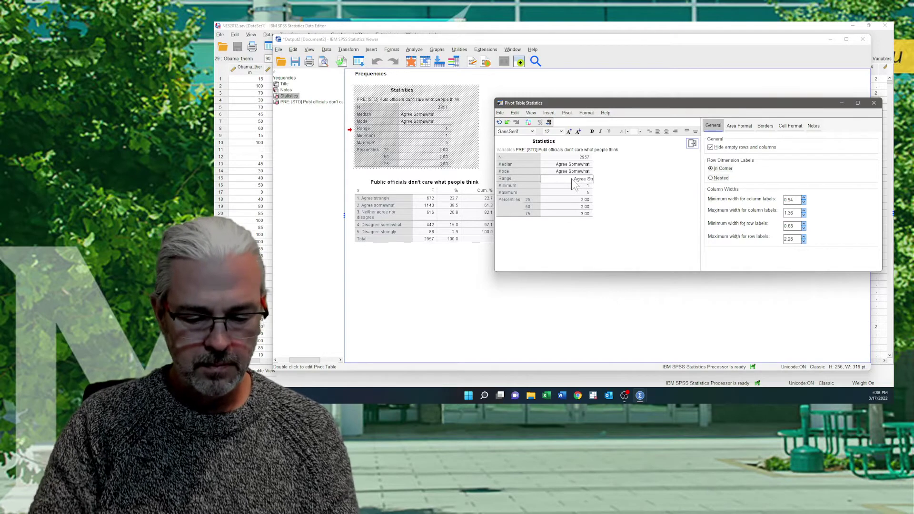
pyautogui.write('onfgl')
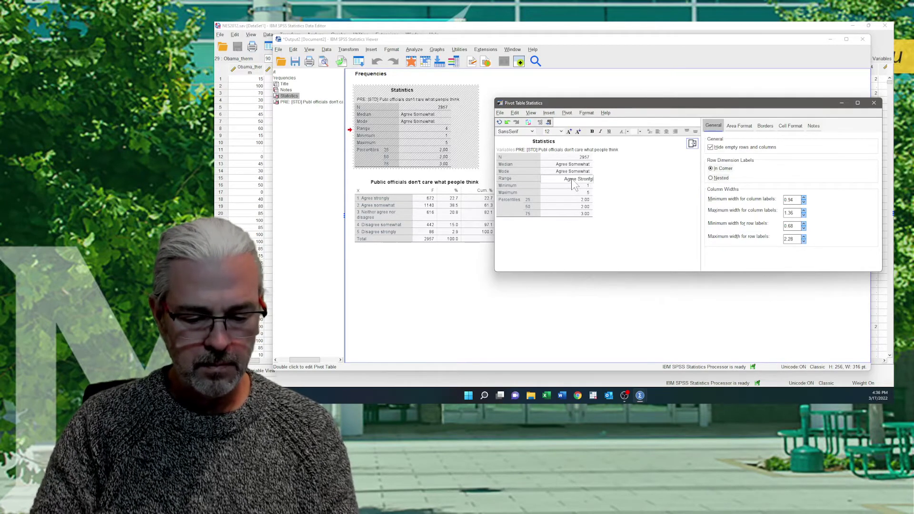
pyautogui.write('y t')
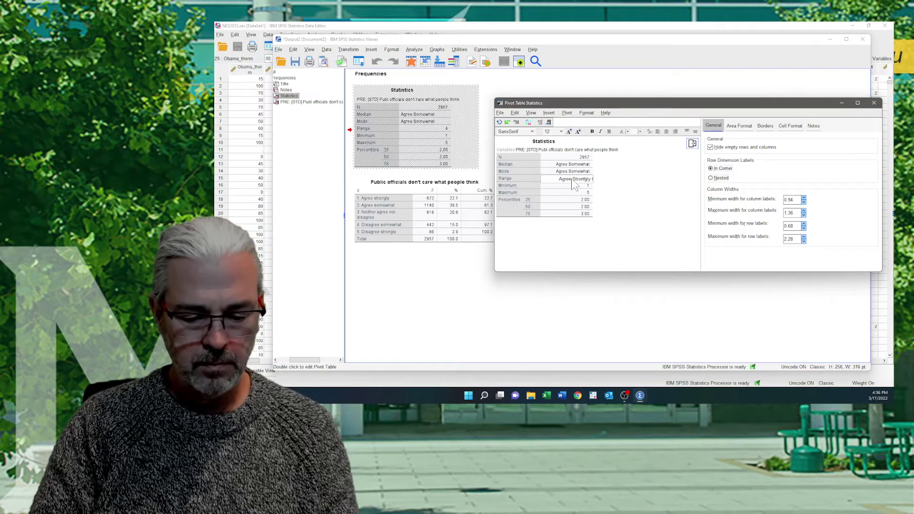
pyautogui.write('o Disagre')
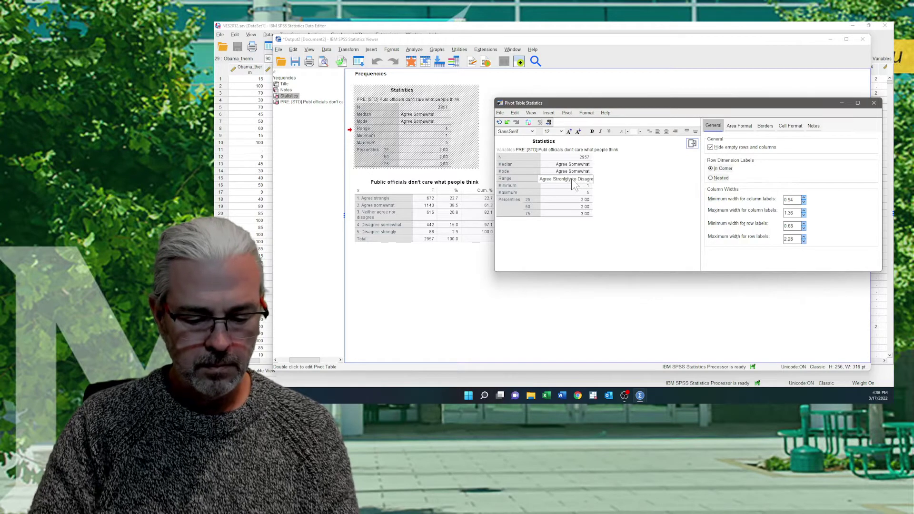
pyautogui.write('e Strongly')
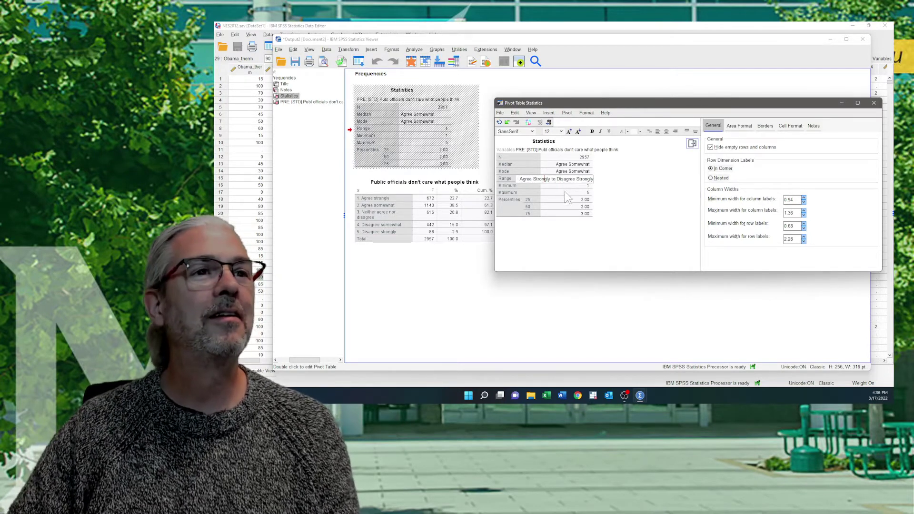
pyautogui.click(570, 193)
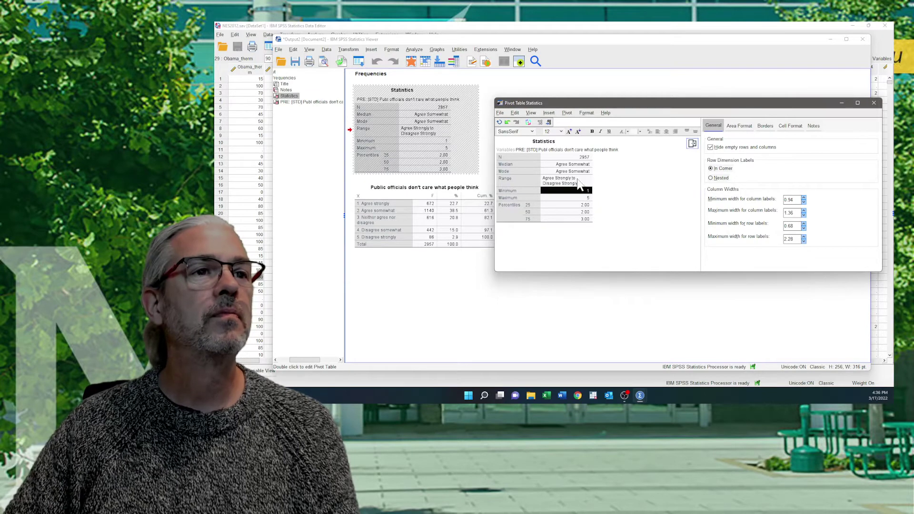
pyautogui.click(579, 181)
pyautogui.click(674, 131)
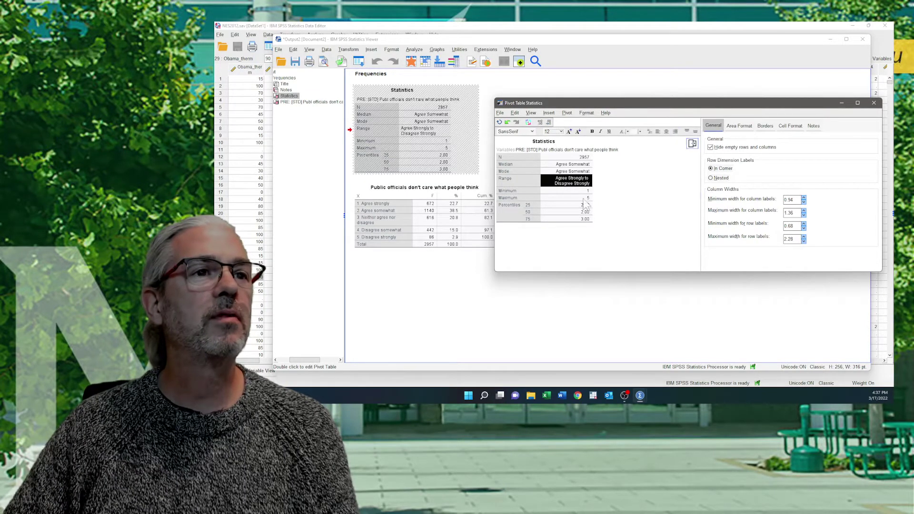
pyautogui.click(576, 191)
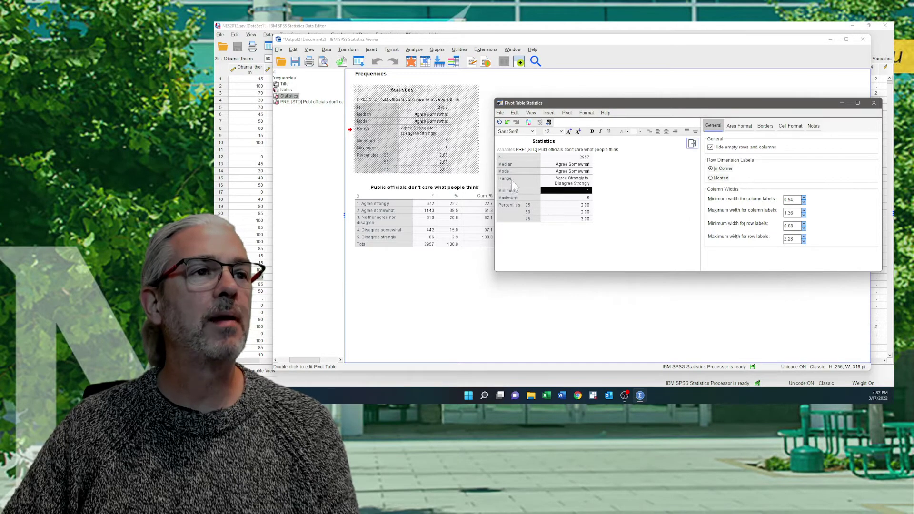
# Relabel the Statistics table's Minimum row as IQR
pyautogui.doubleClick(507, 191)
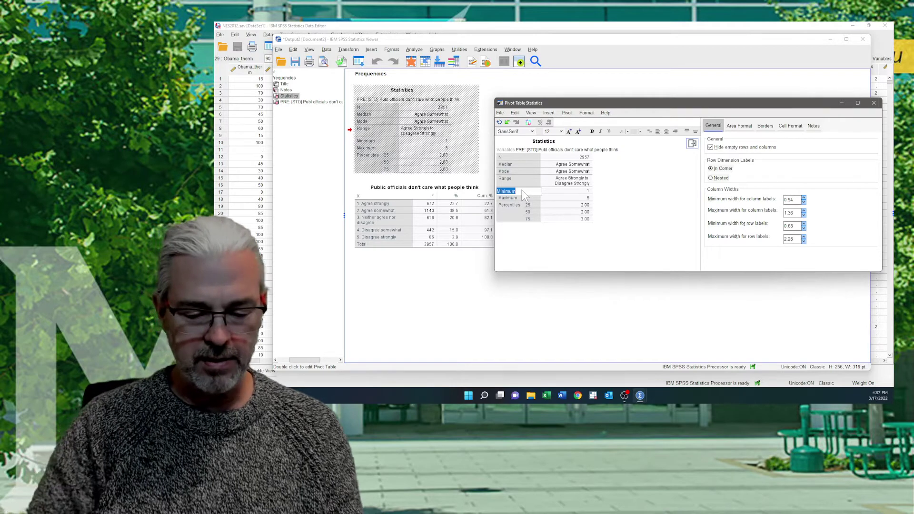
pyautogui.press('BackSpace')
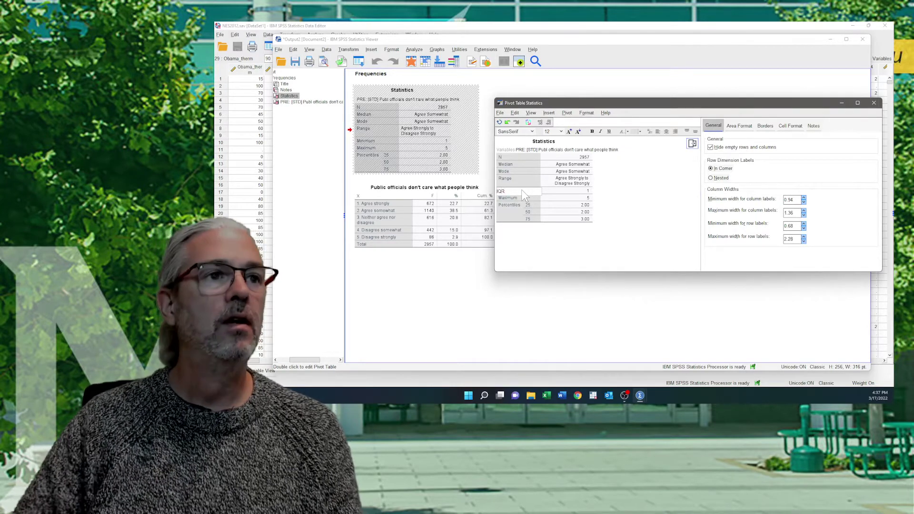
pyautogui.click(522, 198)
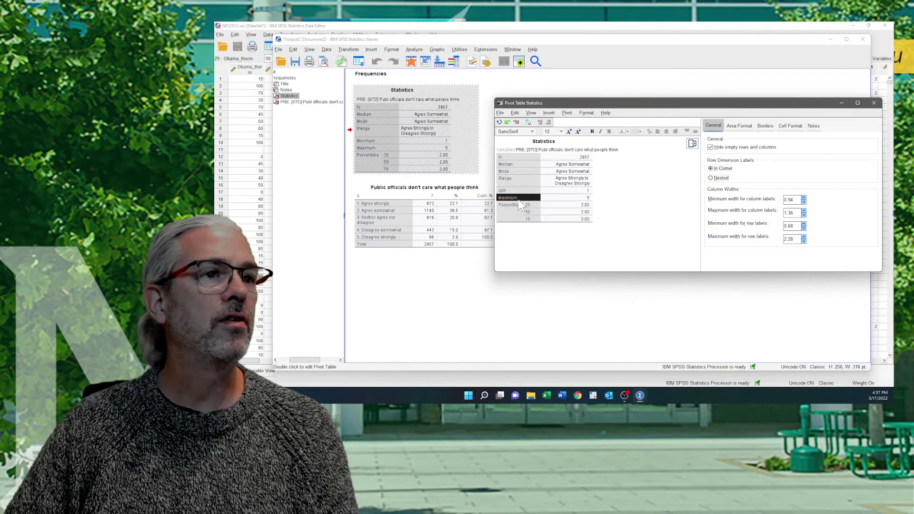
# Change the IQR value from 1 to 'Agree Strongly to Neither Agree nor Disagree'
pyautogui.doubleClick(584, 190)
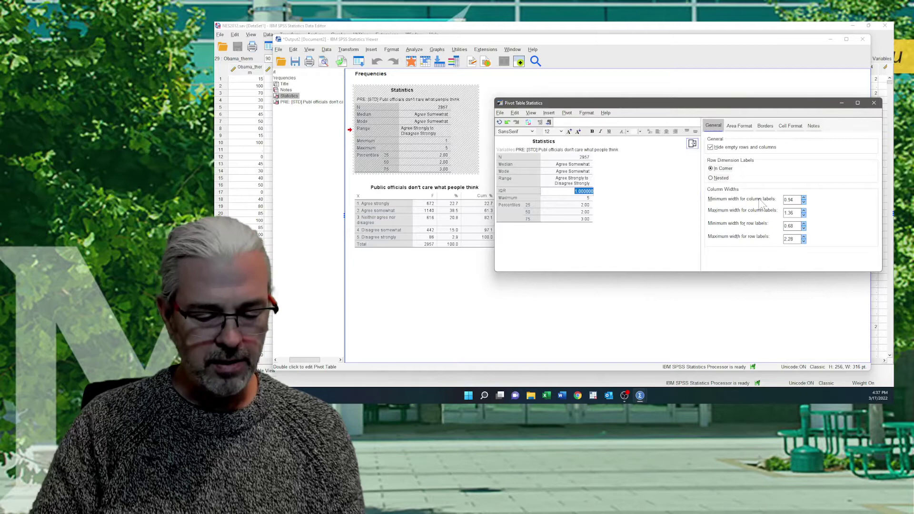
pyautogui.write('Agree St')
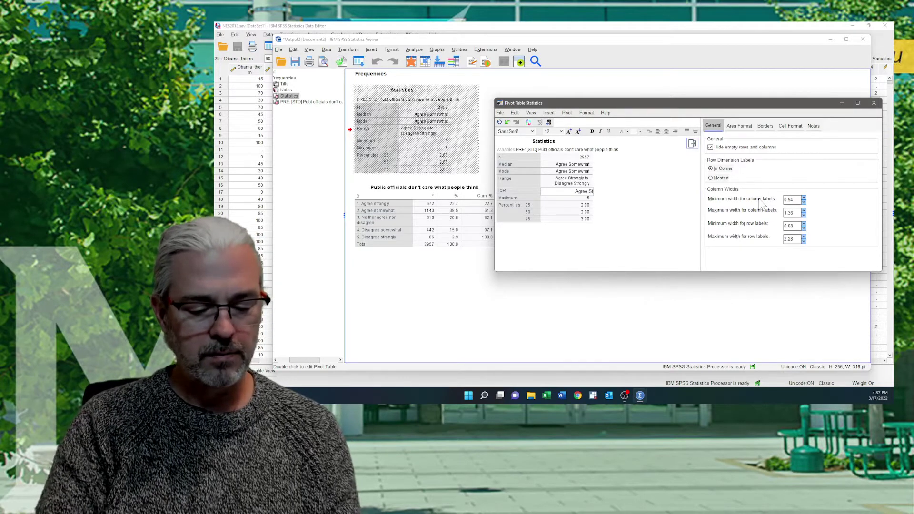
pyautogui.write('rongly to')
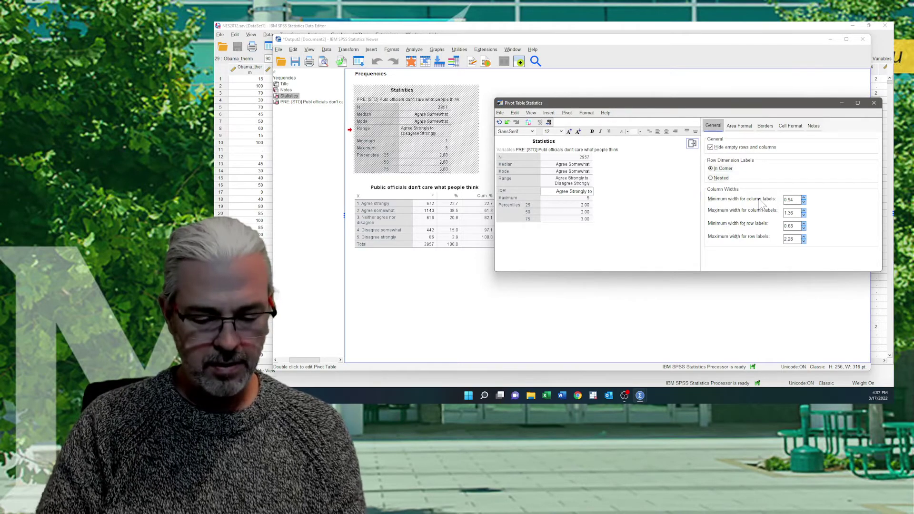
pyautogui.write(' Neither')
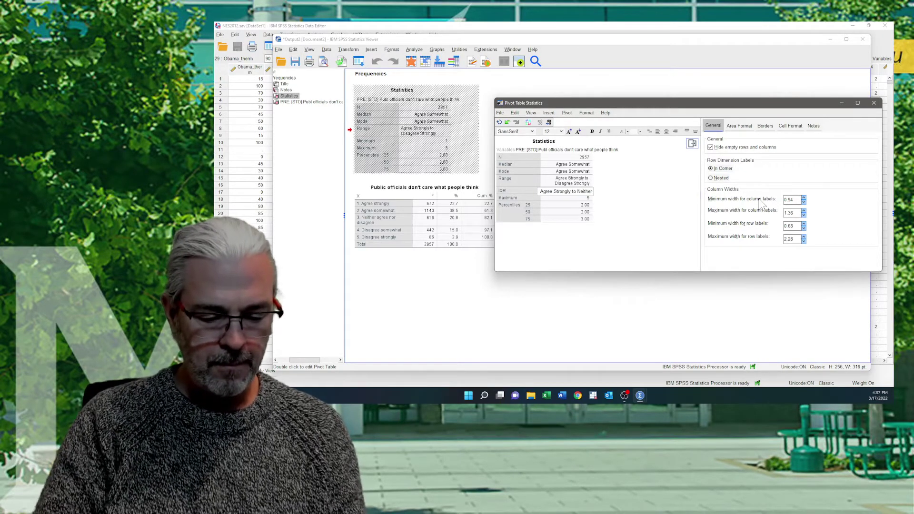
pyautogui.write(' Agree nor')
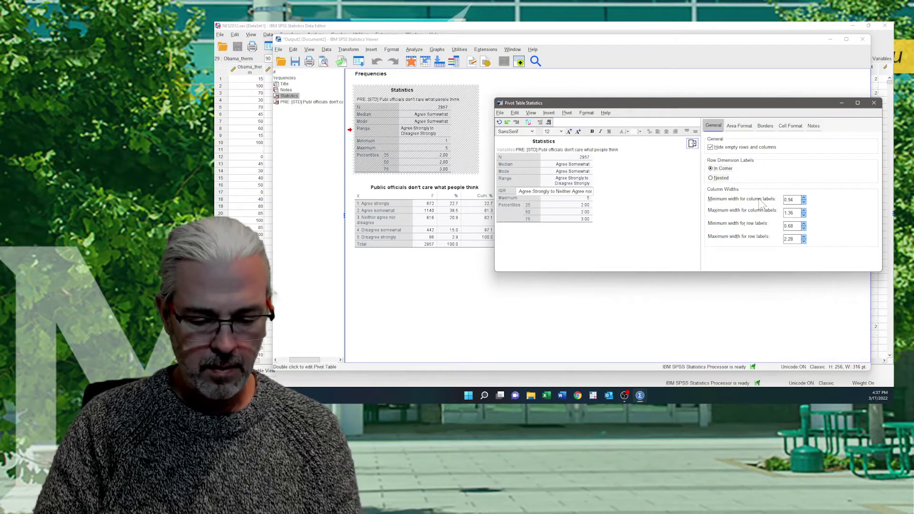
pyautogui.write(' Disagree')
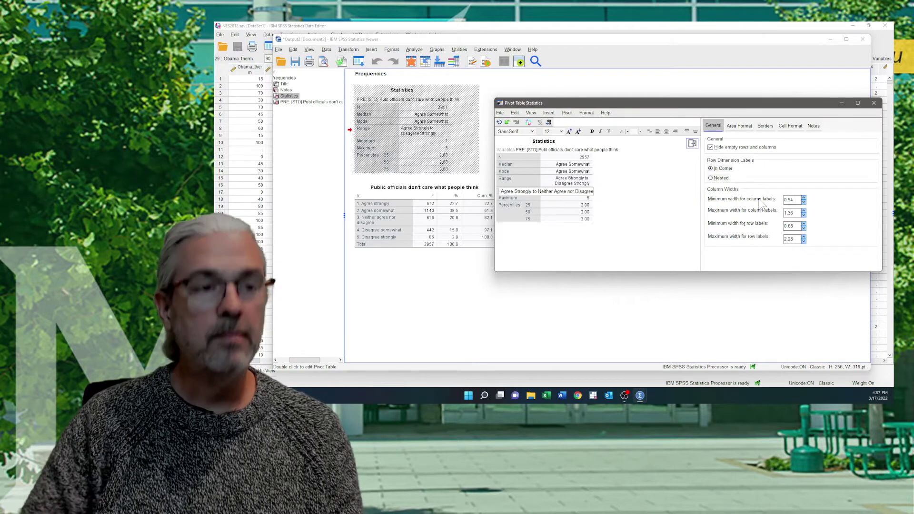
pyautogui.press('Return')
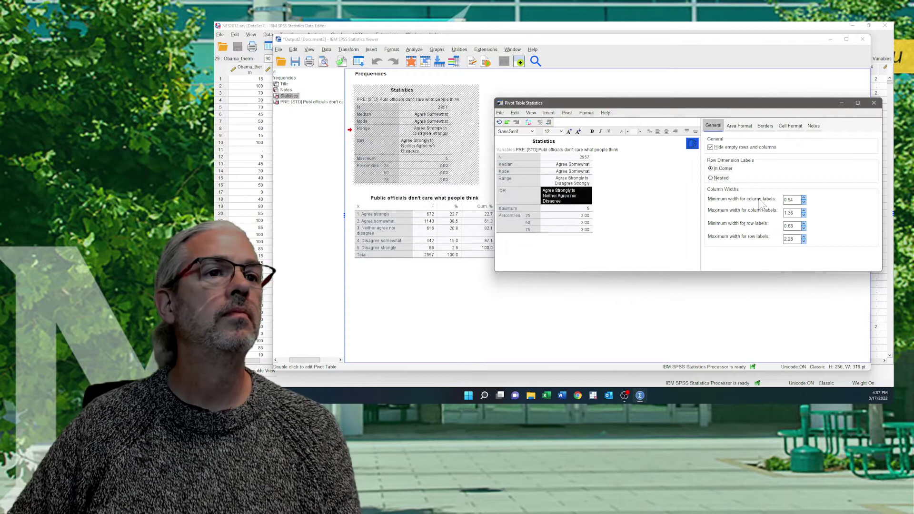
pyautogui.click(510, 209)
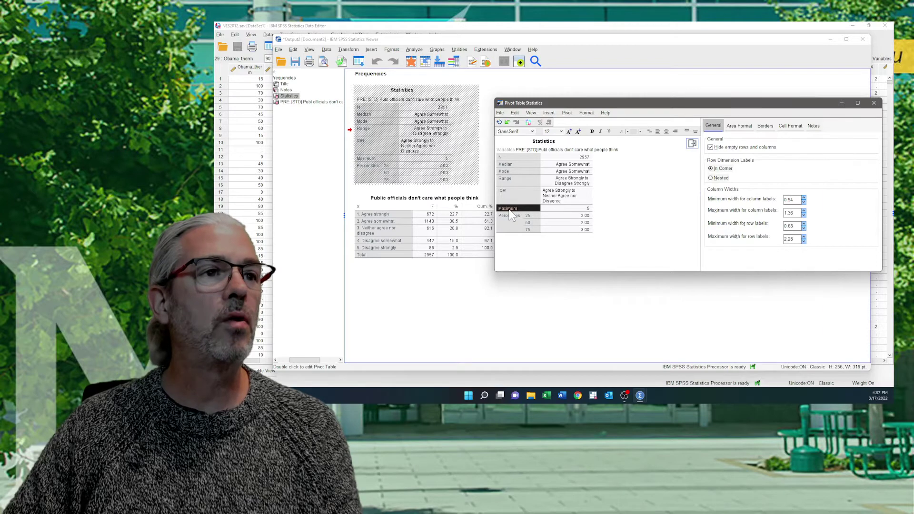
# Rename the Maximum row label and change its value from 5 to 1
pyautogui.doubleClick(509, 211)
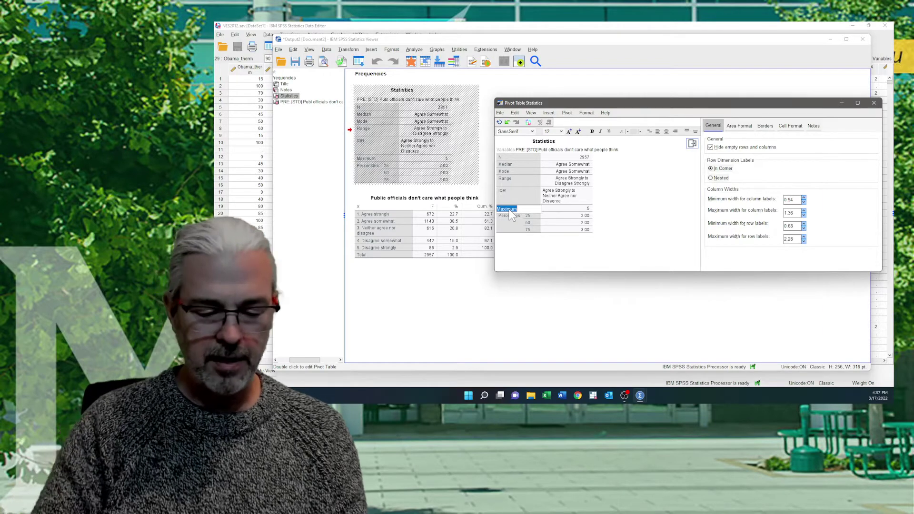
pyautogui.write('M')
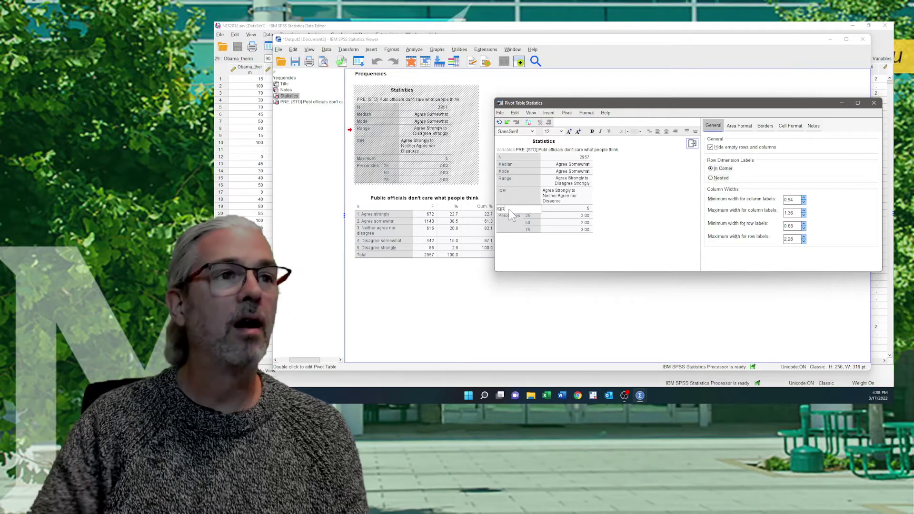
pyautogui.click(513, 215)
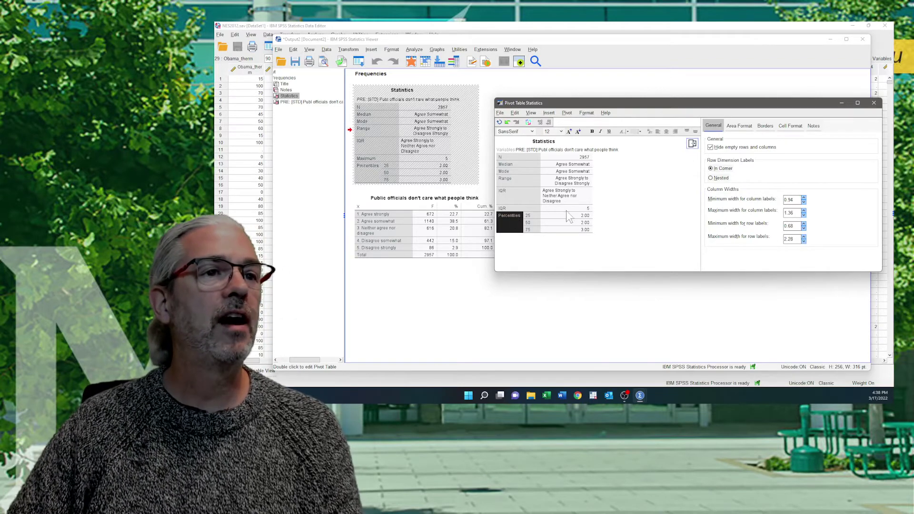
pyautogui.click(585, 208)
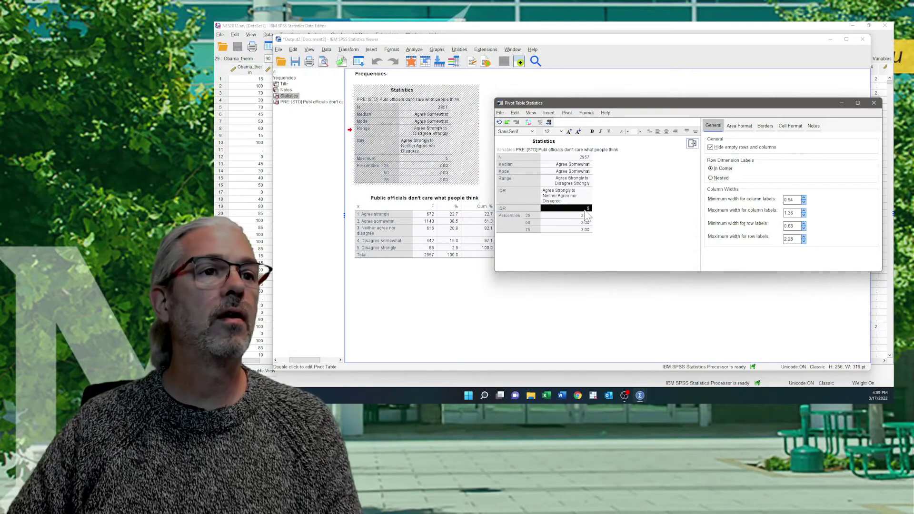
pyautogui.doubleClick(586, 209)
pyautogui.write('14')
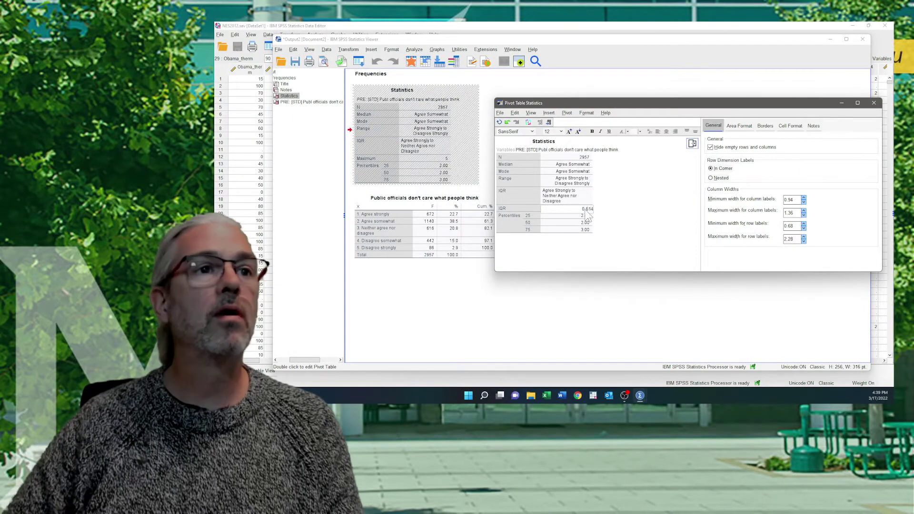
pyautogui.press('Return')
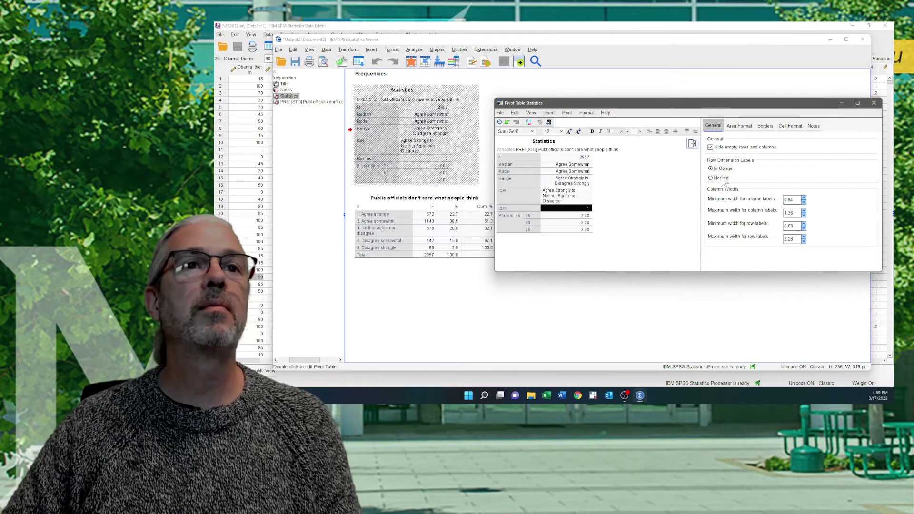
# Set the value to three decimals (.614) and right-align it and the IQR range label
pyautogui.click(792, 126)
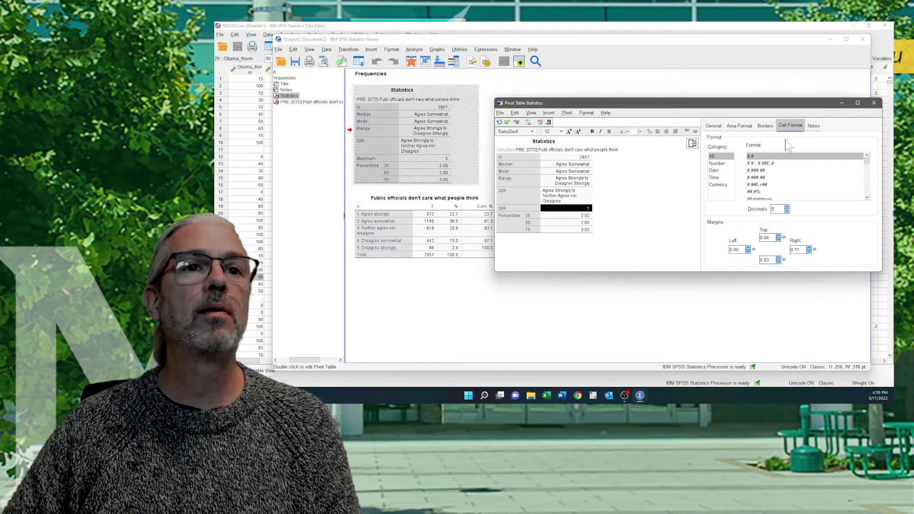
pyautogui.click(787, 207)
pyautogui.click(787, 207)
pyautogui.click(787, 207)
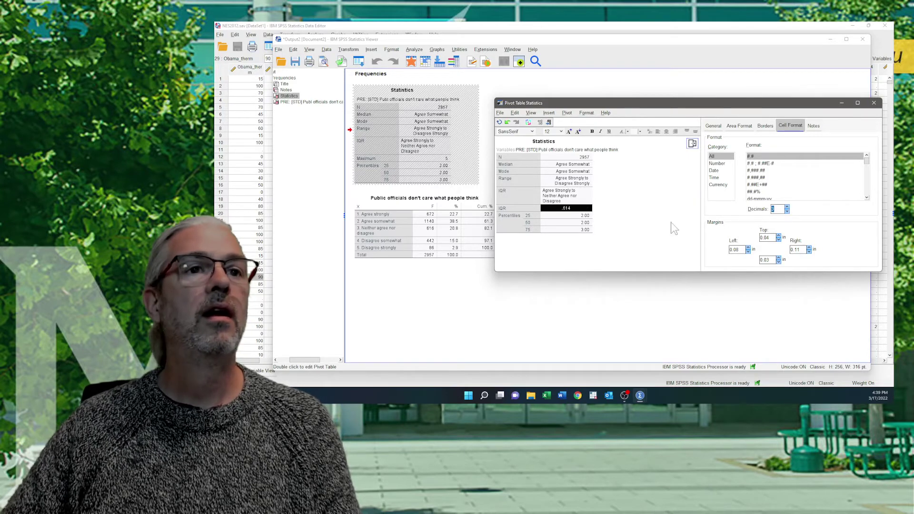
pyautogui.press('Tab')
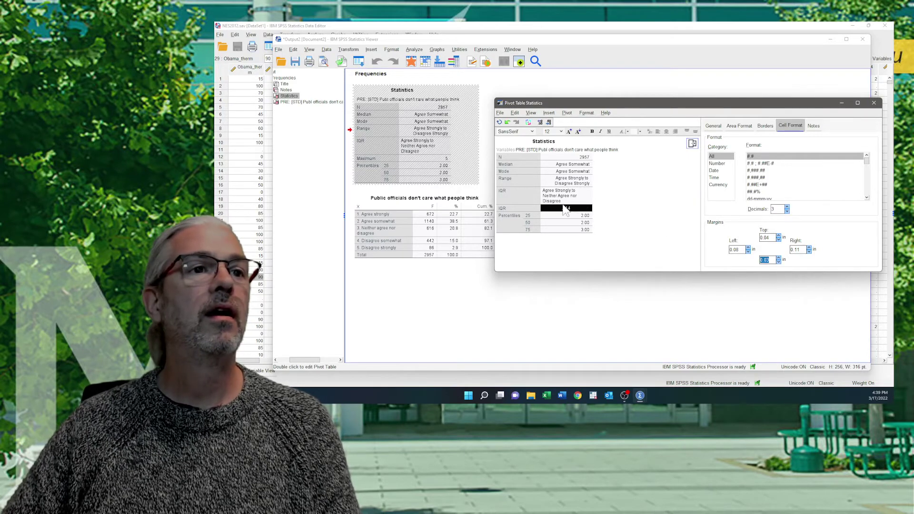
pyautogui.click(674, 131)
pyautogui.click(566, 197)
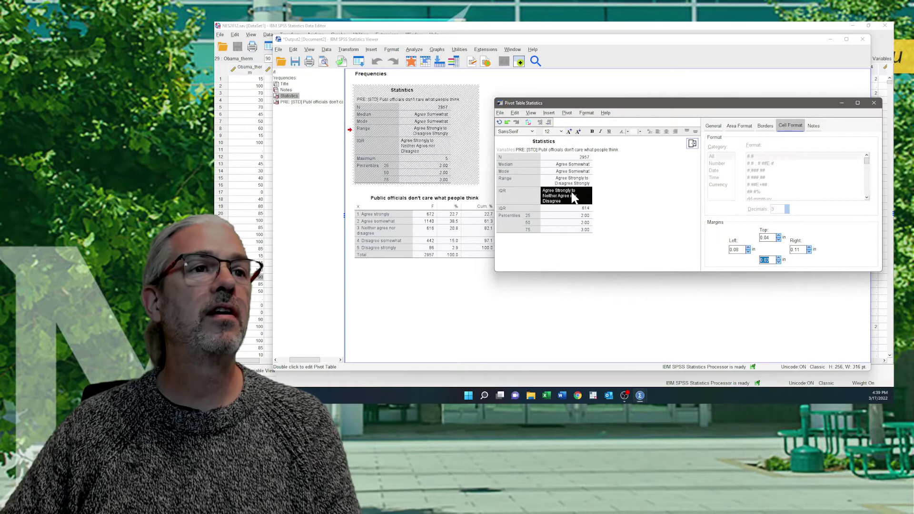
pyautogui.click(675, 132)
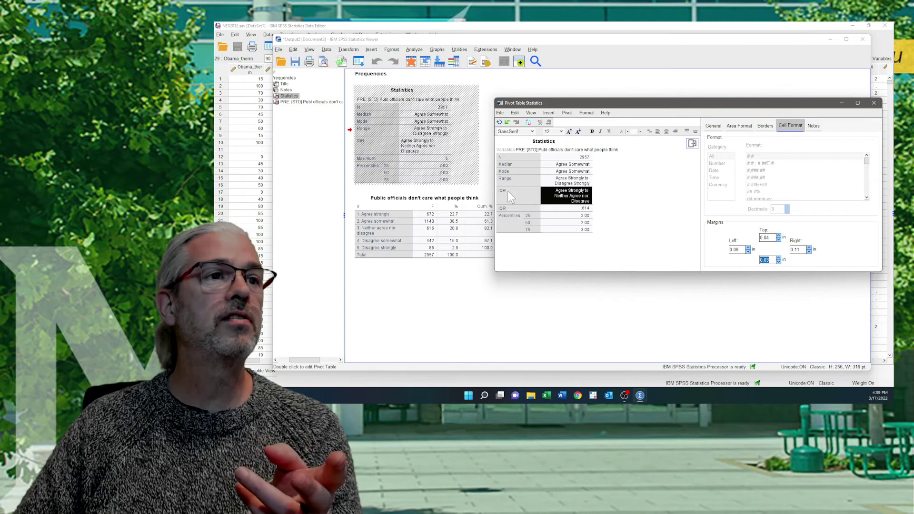
# Rename the second IQR row label (.614) to V-Ratio
pyautogui.doubleClick(505, 208)
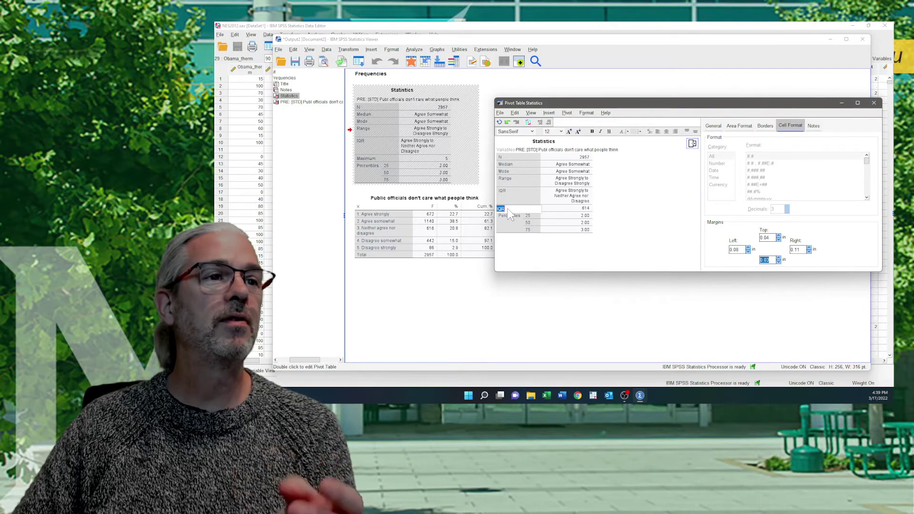
pyautogui.write('V Ra')
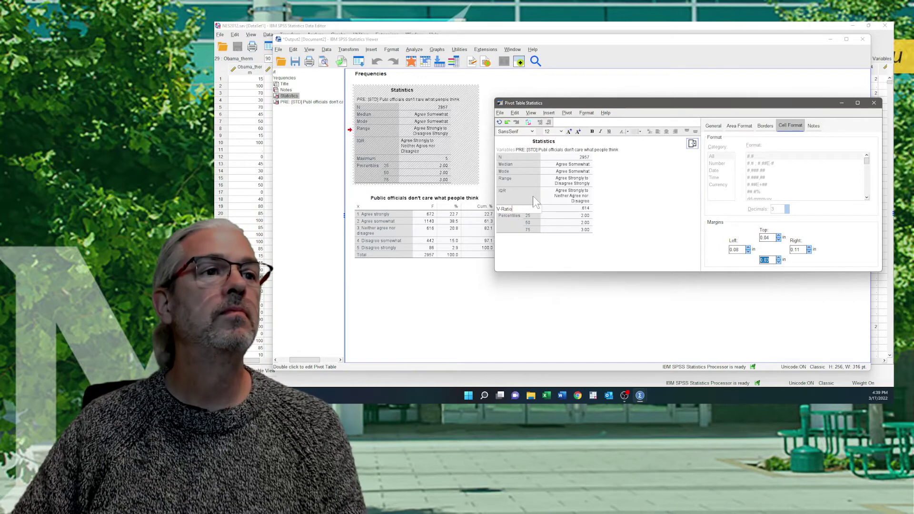
pyautogui.click(533, 197)
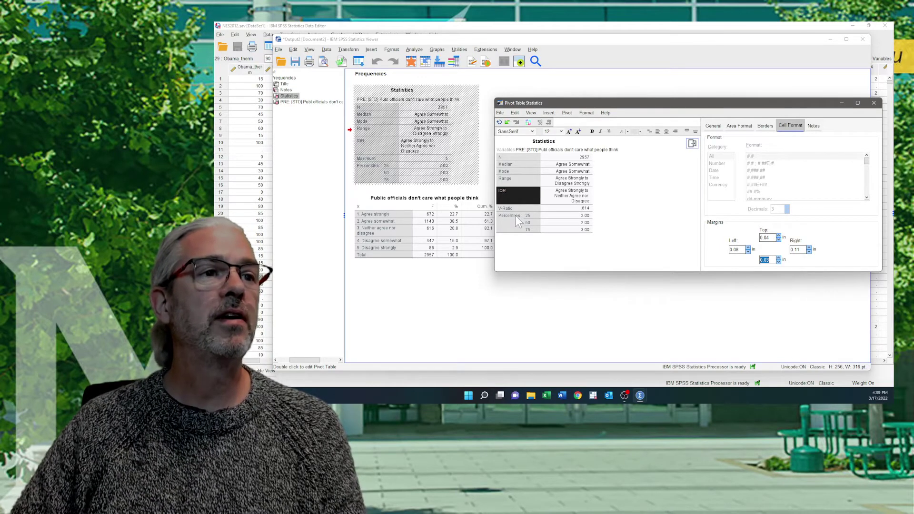
# Delete the Percentiles 25, 50 and 75 rows from the Statistics table
pyautogui.moveTo(545, 215); pyautogui.dragTo(533, 229)
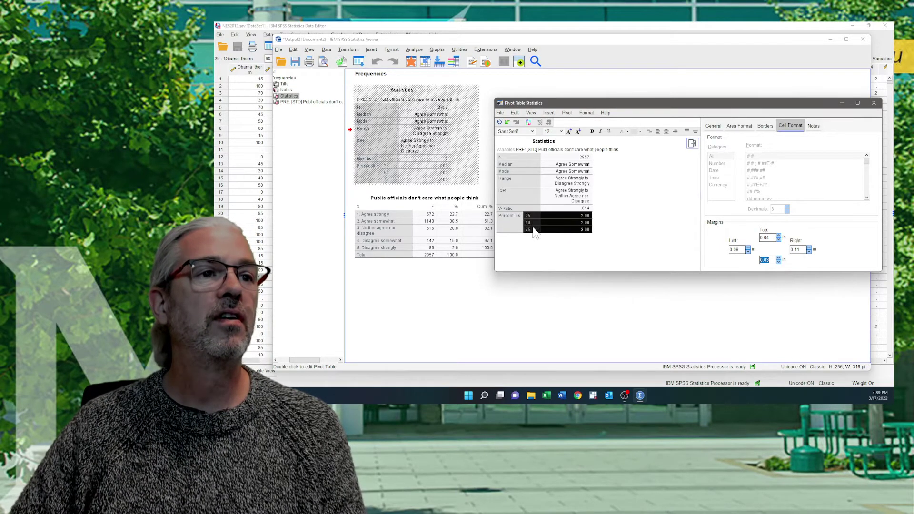
pyautogui.rightClick(533, 229)
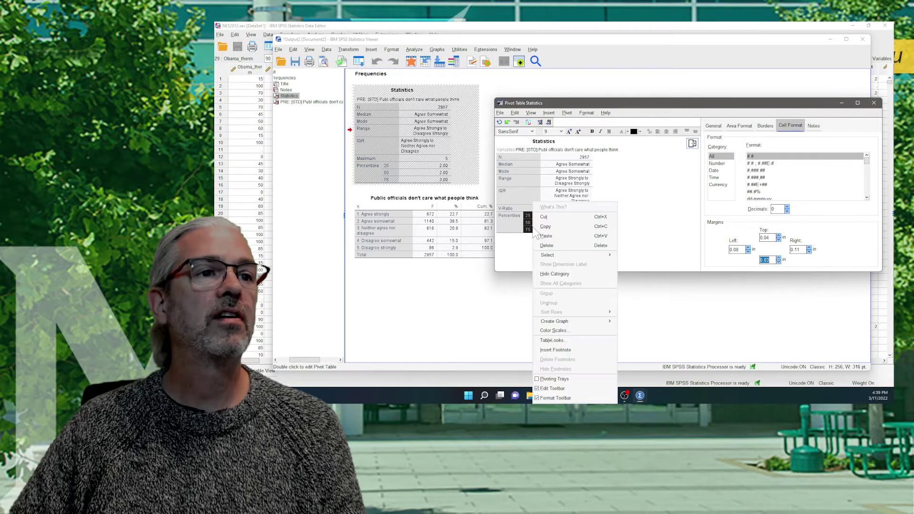
pyautogui.click(544, 216)
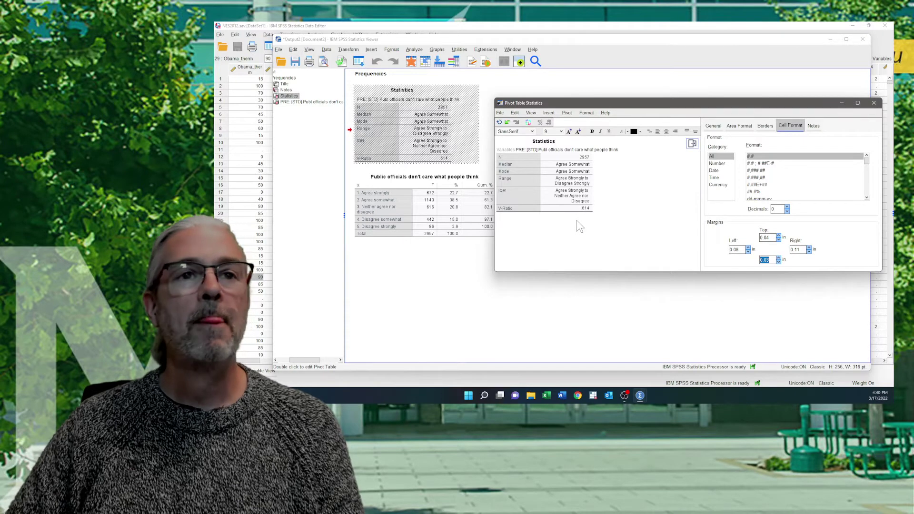
# Retitle the table 'Statistics for Agreement that Public Officials Don't Care What People Think'
pyautogui.doubleClick(552, 144)
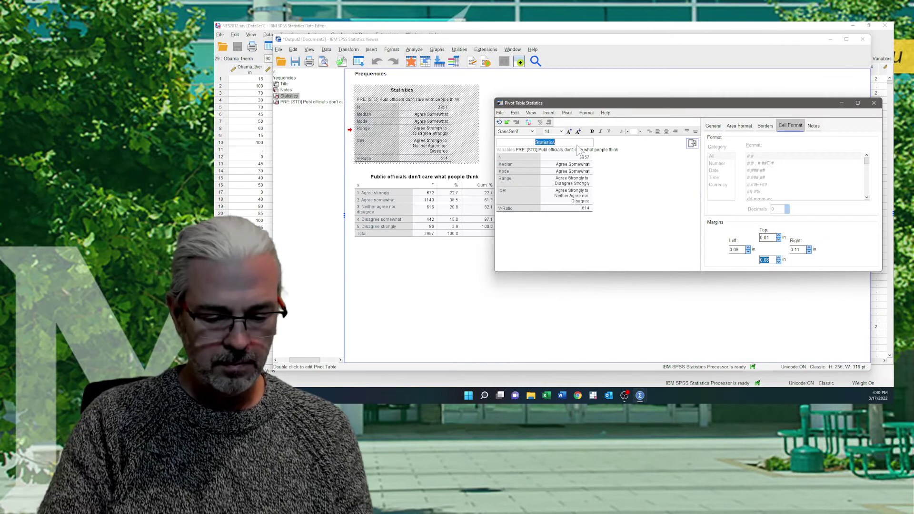
pyautogui.write('Stat')
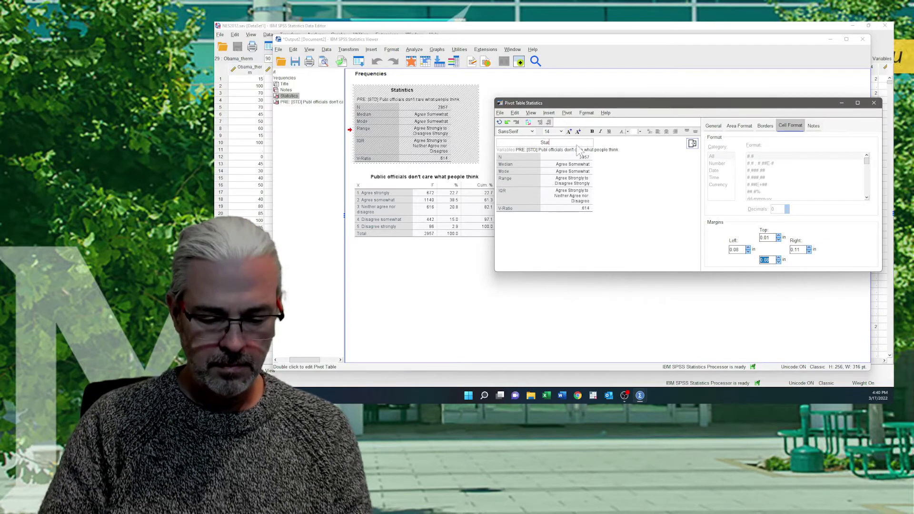
pyautogui.write('istics')
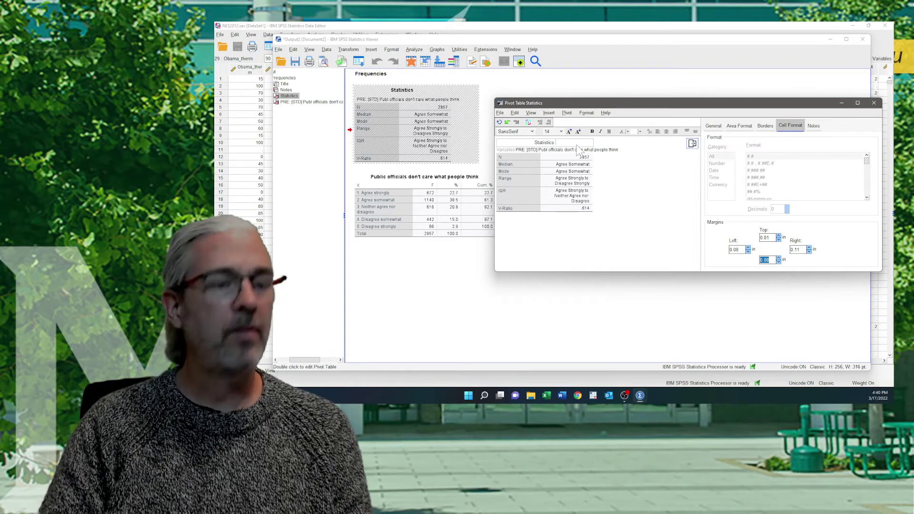
pyautogui.write(' for')
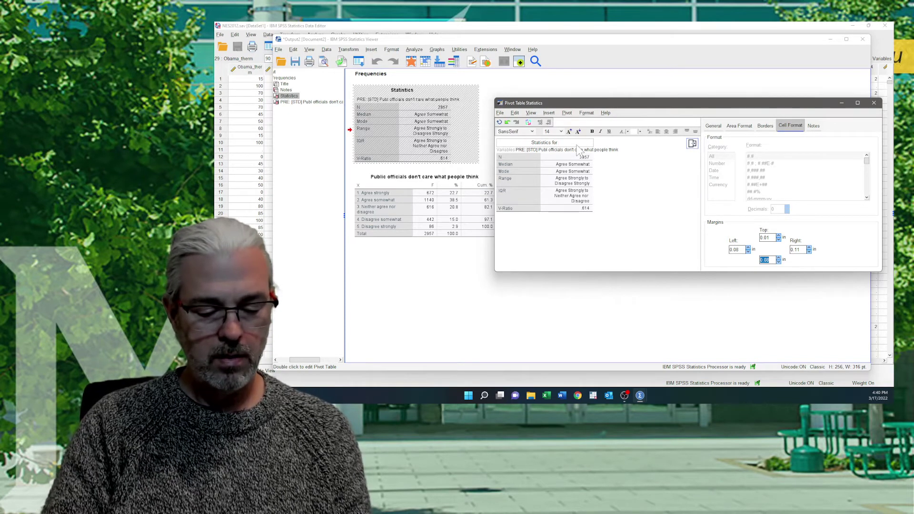
pyautogui.write(' Agreement')
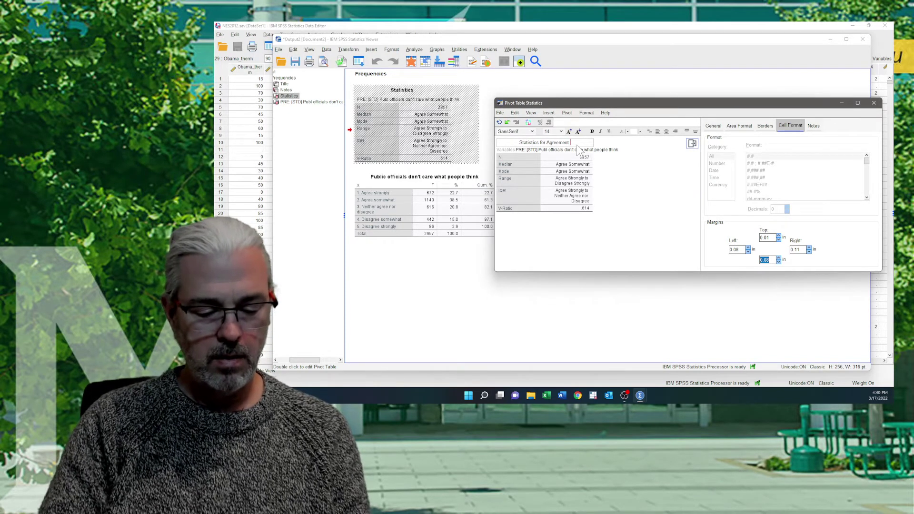
pyautogui.write(' that')
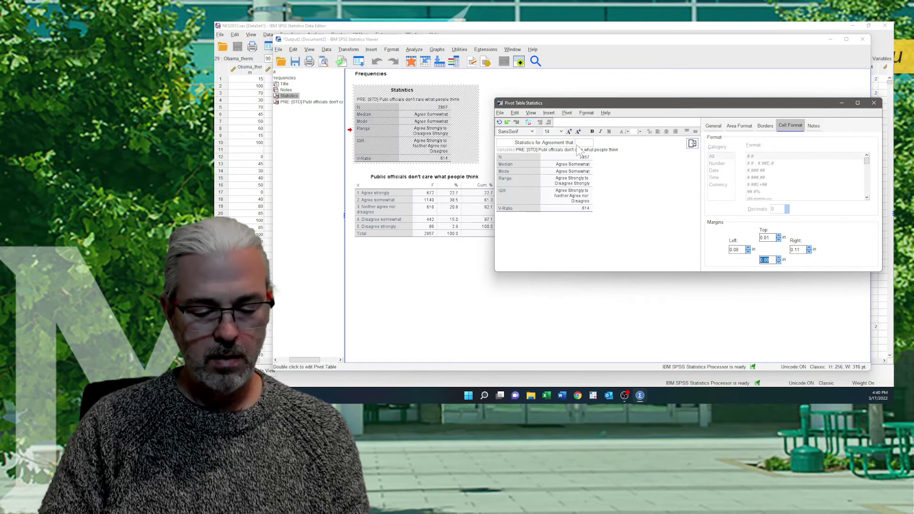
pyautogui.write(' Public')
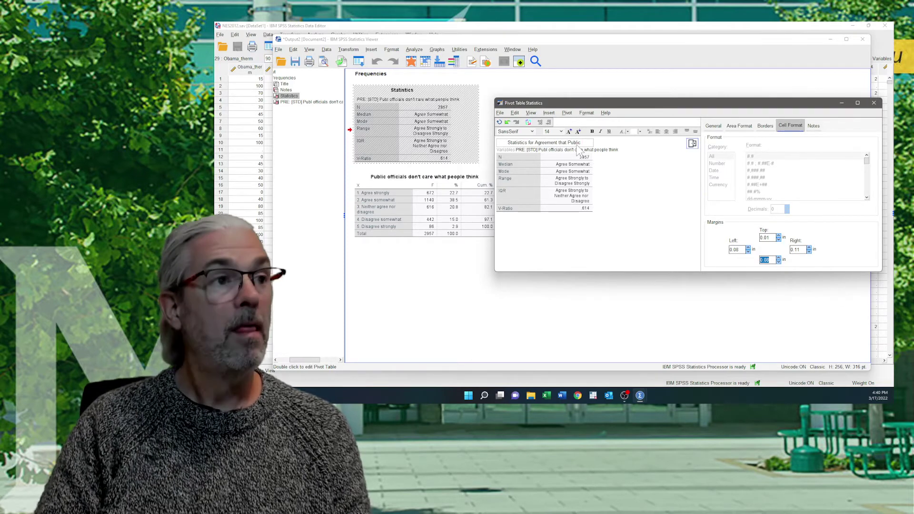
pyautogui.write(' Officials')
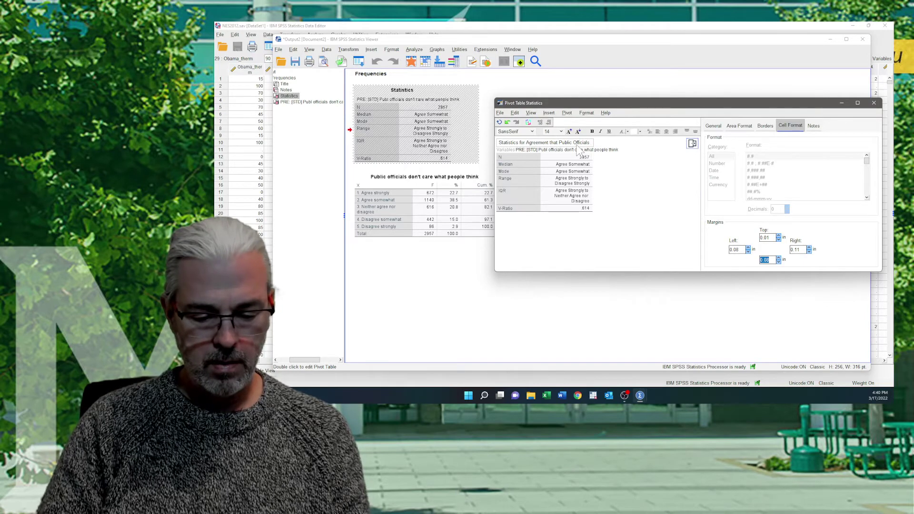
pyautogui.write(" Don't Ca")
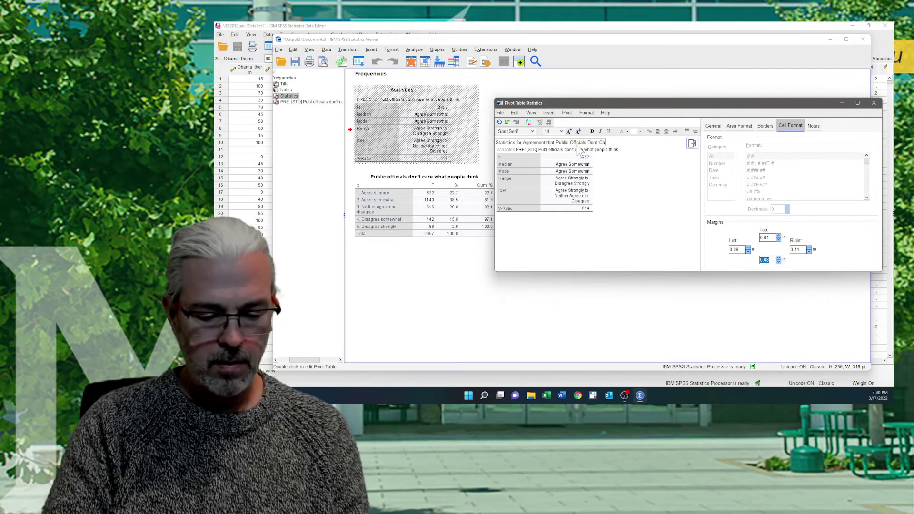
pyautogui.write('re What')
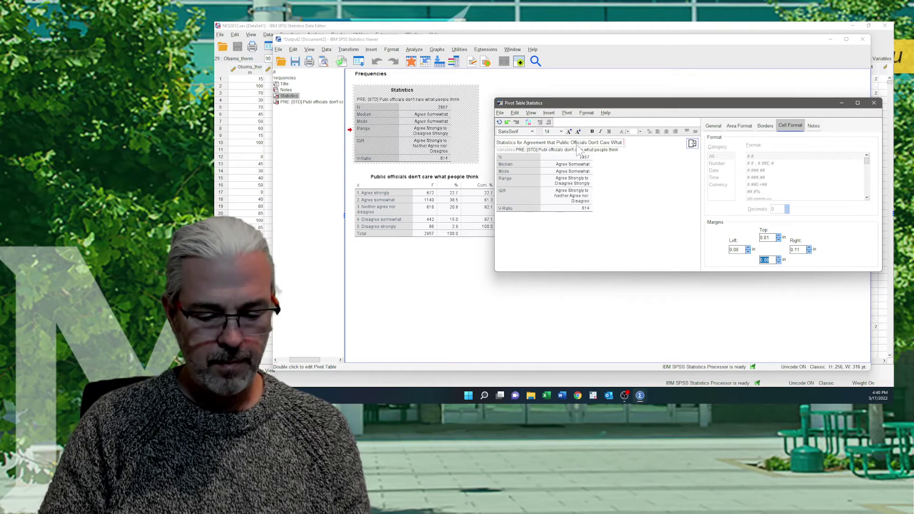
pyautogui.write(' People Th')
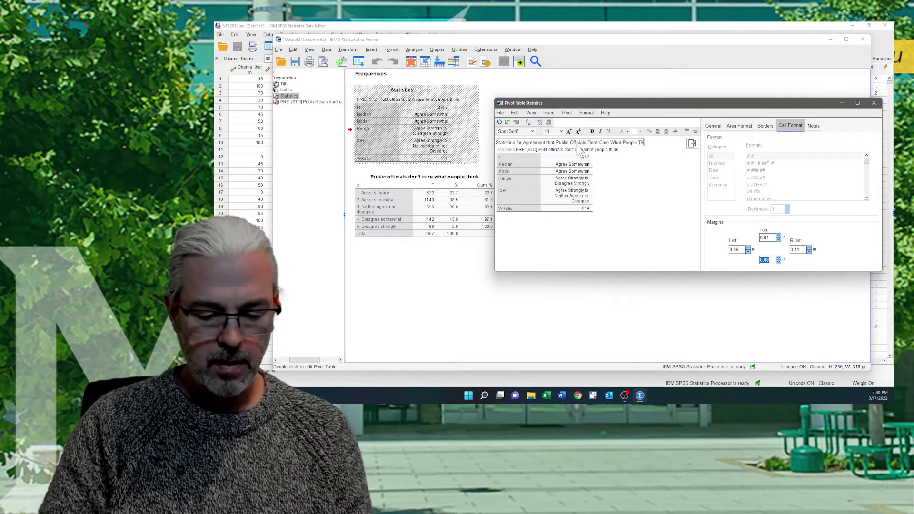
pyautogui.write('ink')
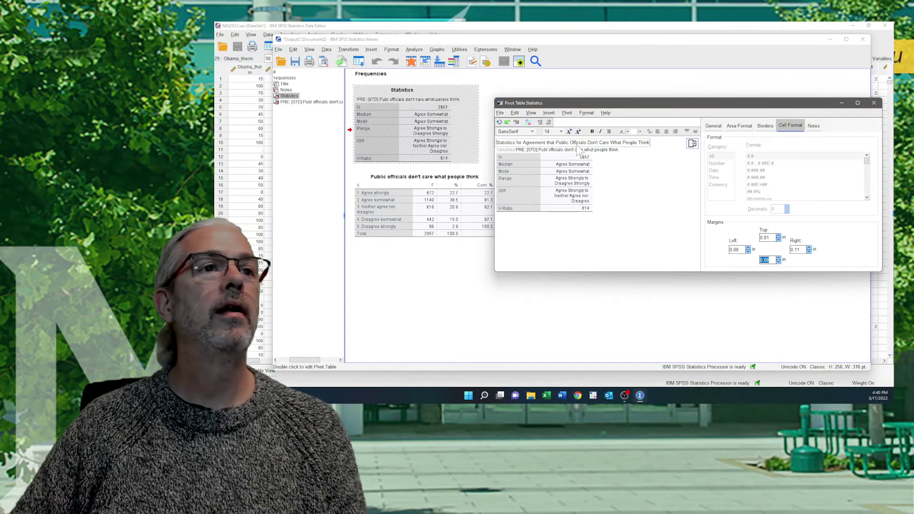
pyautogui.press('Return')
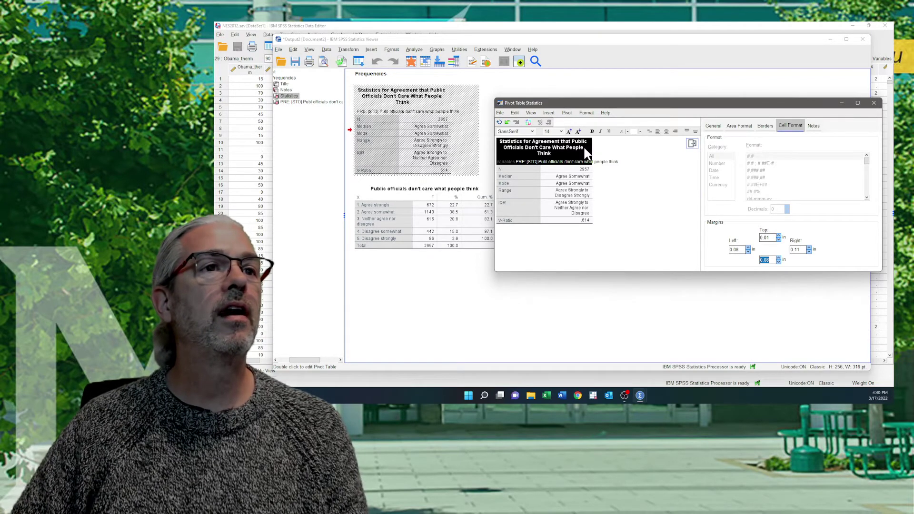
# Add footnote 'Source: 2012 ANES' to the Statistics table title
pyautogui.rightClick(584, 146)
pyautogui.click(563, 184)
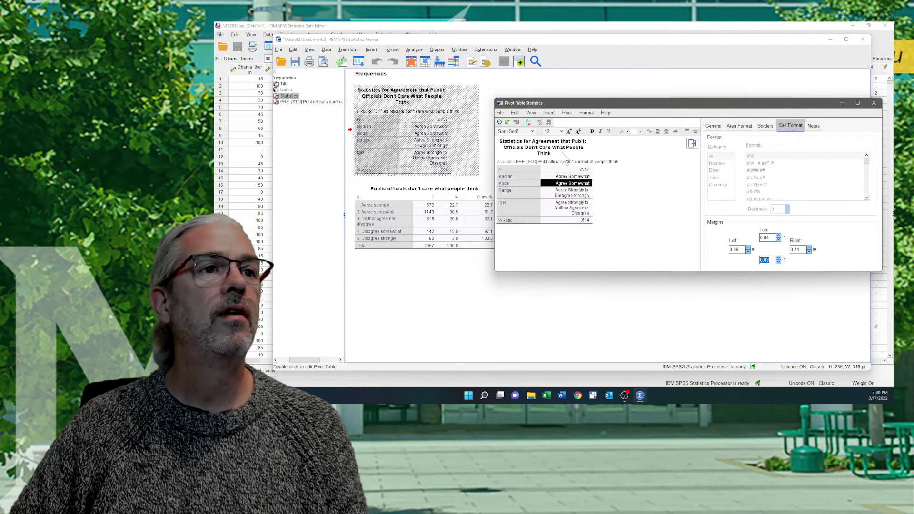
pyautogui.click(564, 150)
pyautogui.rightClick(564, 151)
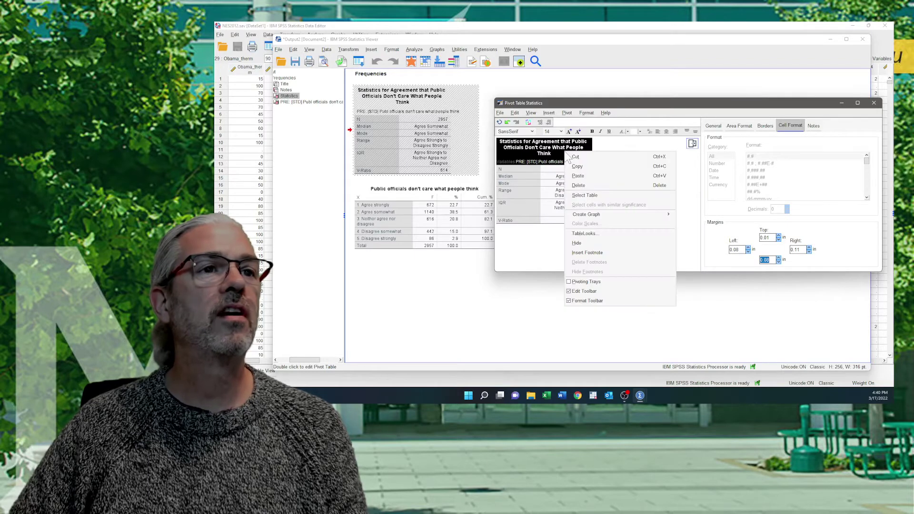
pyautogui.click(595, 253)
pyautogui.write('Sou')
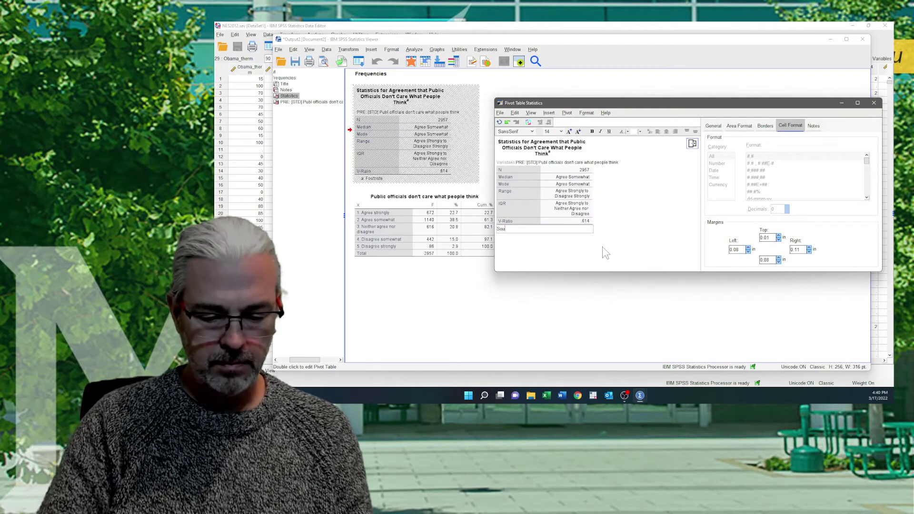
pyautogui.write('rce: ')
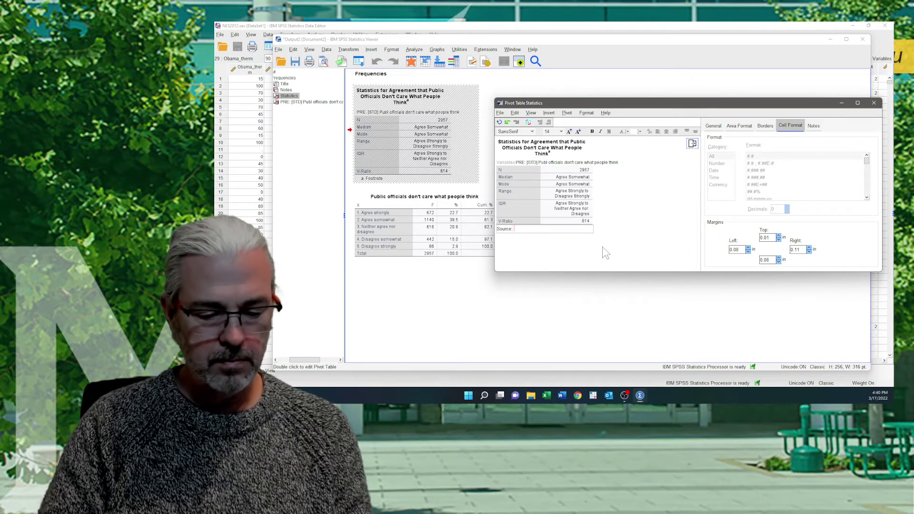
pyautogui.write('2012 A')
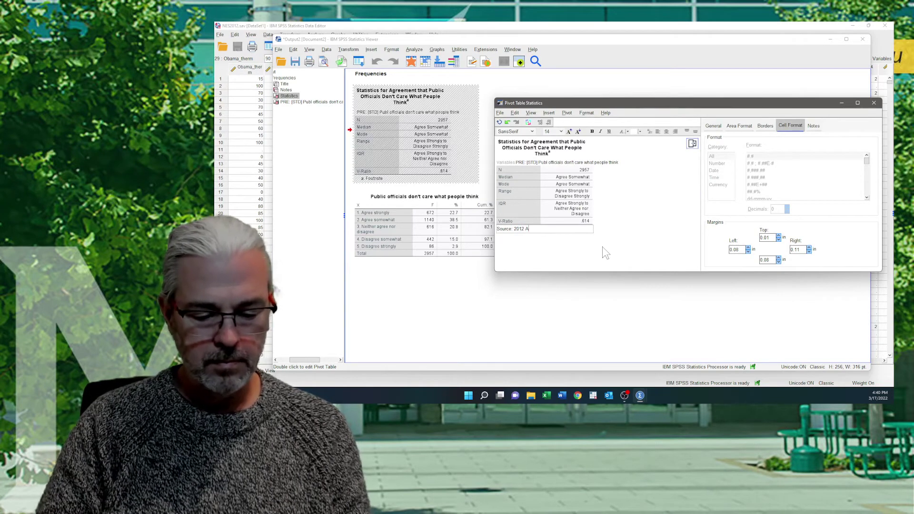
pyautogui.write('NES')
pyautogui.press('Return')
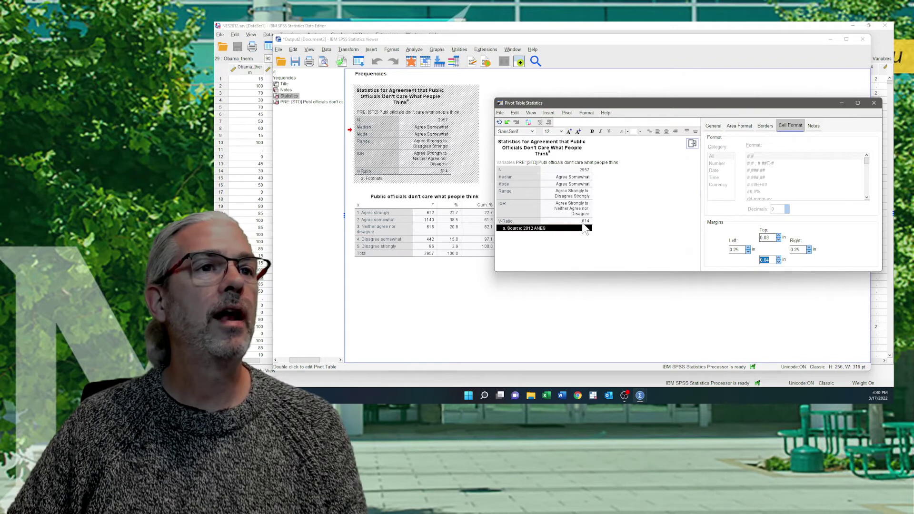
pyautogui.click(564, 209)
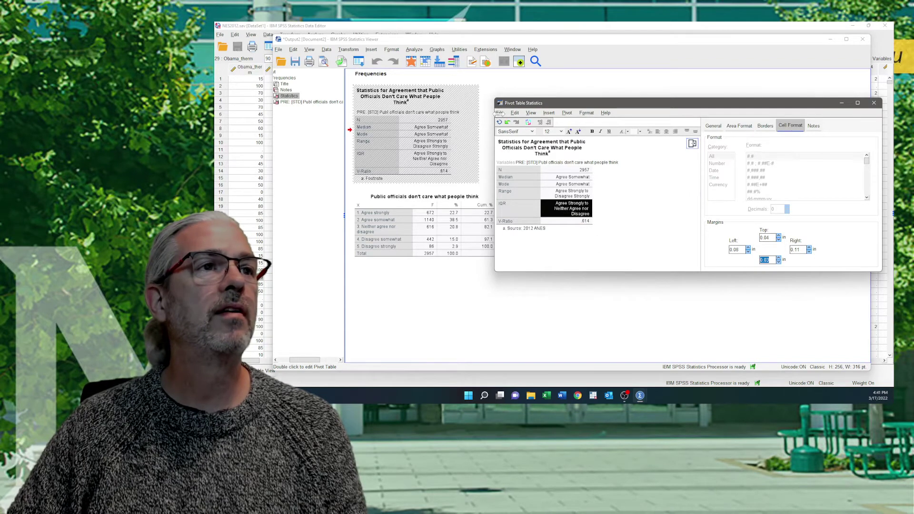
pyautogui.click(520, 168)
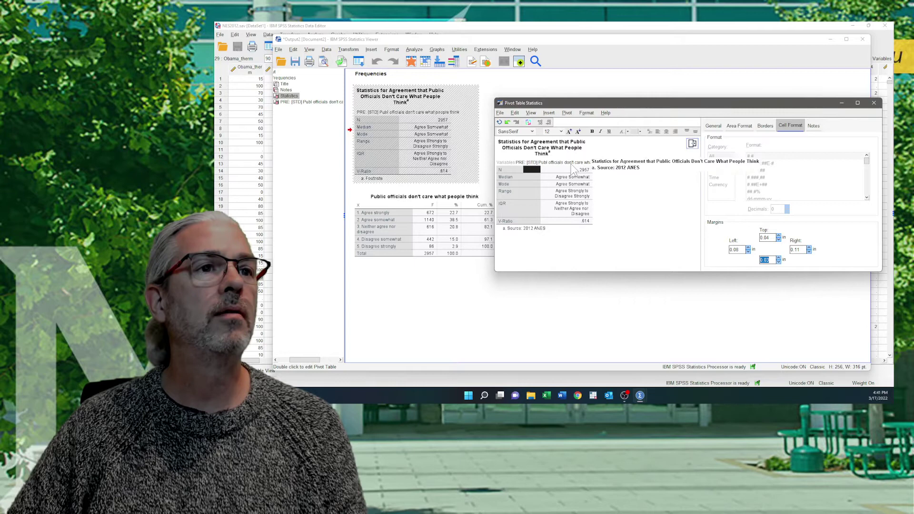
pyautogui.click(532, 149)
# Apply the 'APA Table Format 2(1).stt' TableLook from the Desktop to the Statistics table
pyautogui.rightClick(533, 149)
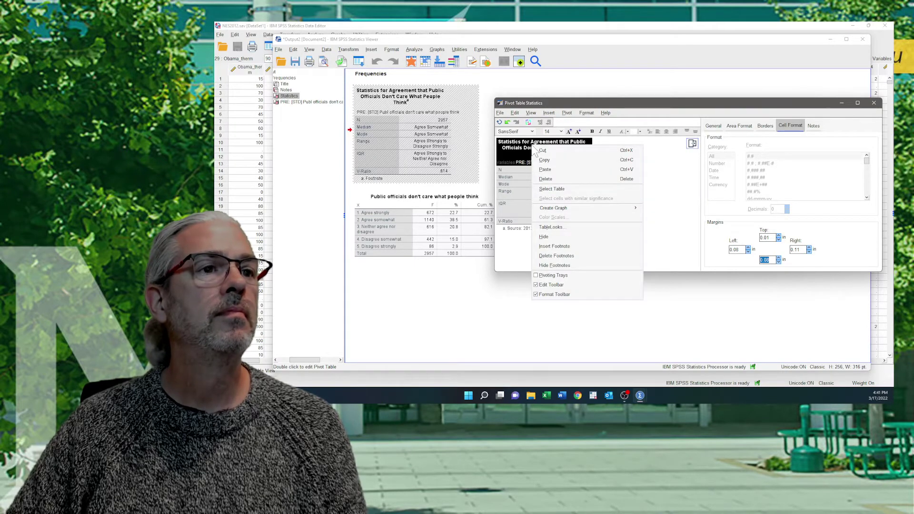
pyautogui.click(550, 227)
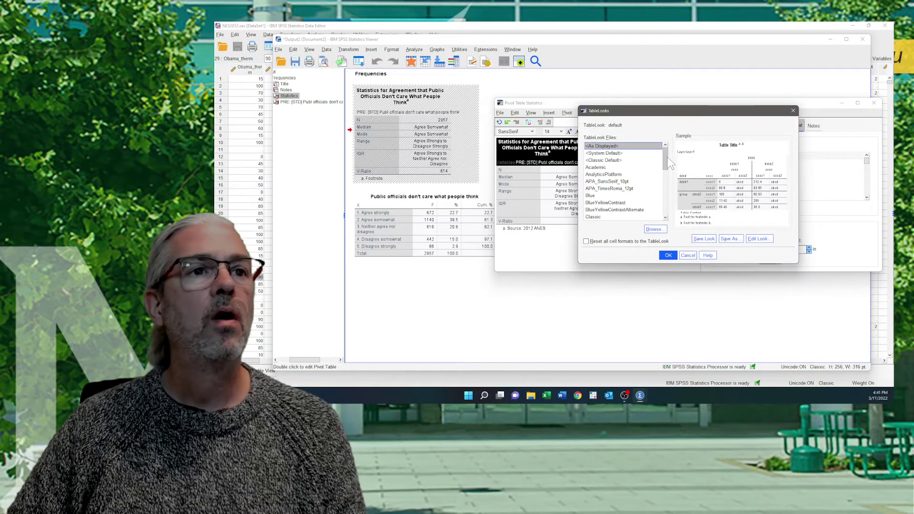
pyautogui.click(653, 229)
pyautogui.click(712, 145)
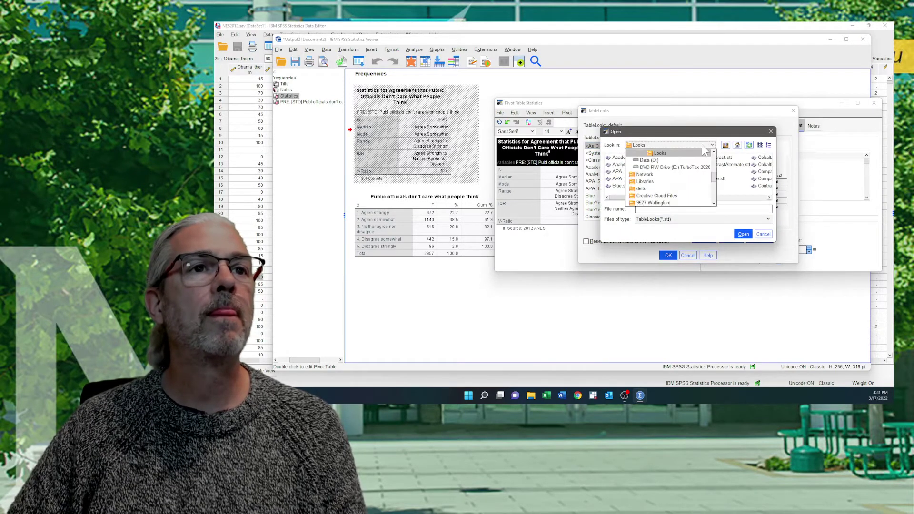
pyautogui.click(643, 160)
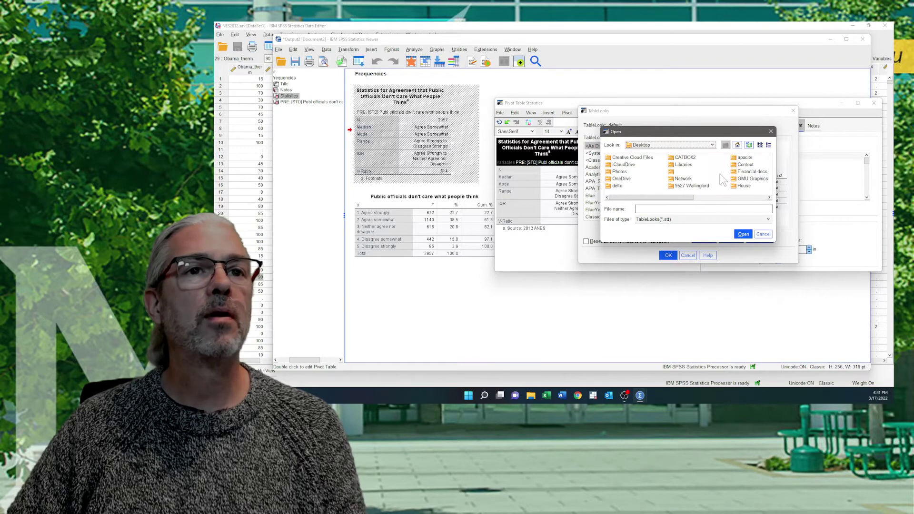
pyautogui.click(760, 197)
pyautogui.click(755, 179)
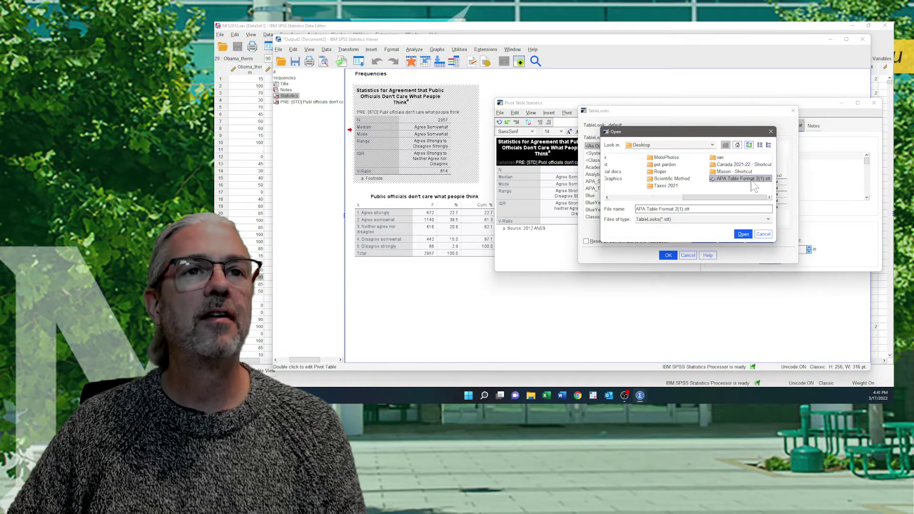
pyautogui.click(743, 234)
pyautogui.click(668, 255)
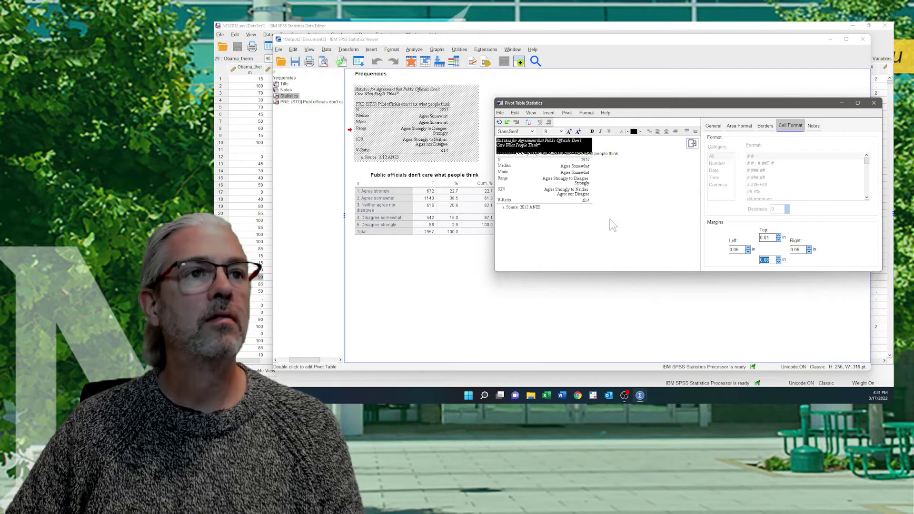
# Widen the value column to about 3.17 inches and close the pivot table editor
pyautogui.click(584, 197)
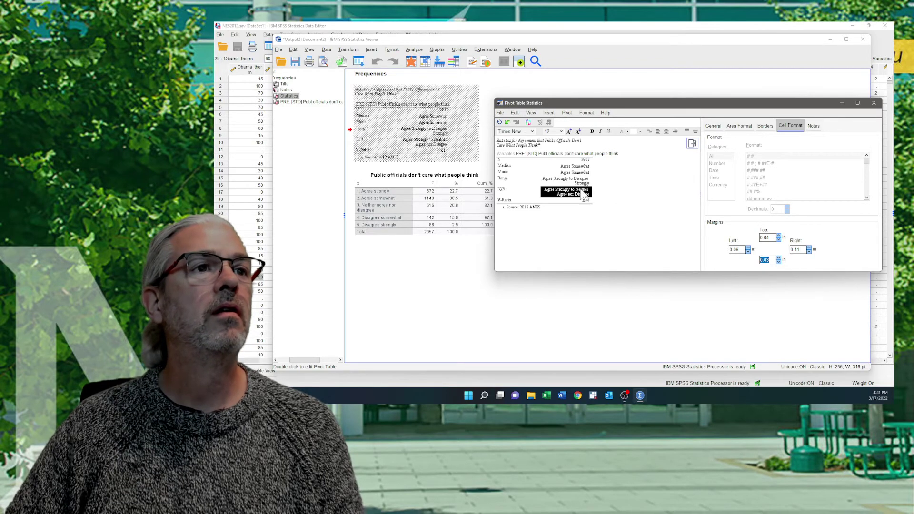
pyautogui.click(522, 155)
pyautogui.click(571, 166)
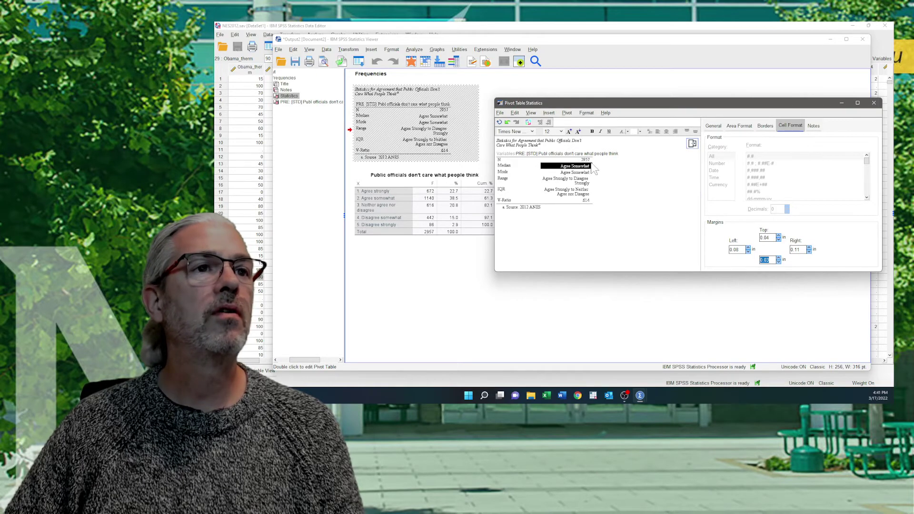
pyautogui.moveTo(593, 158); pyautogui.dragTo(623, 160)
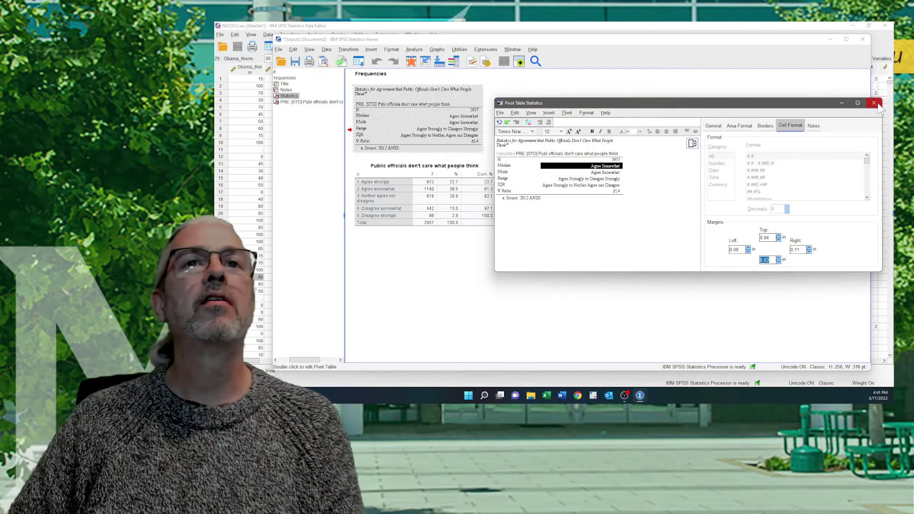
pyautogui.click(875, 104)
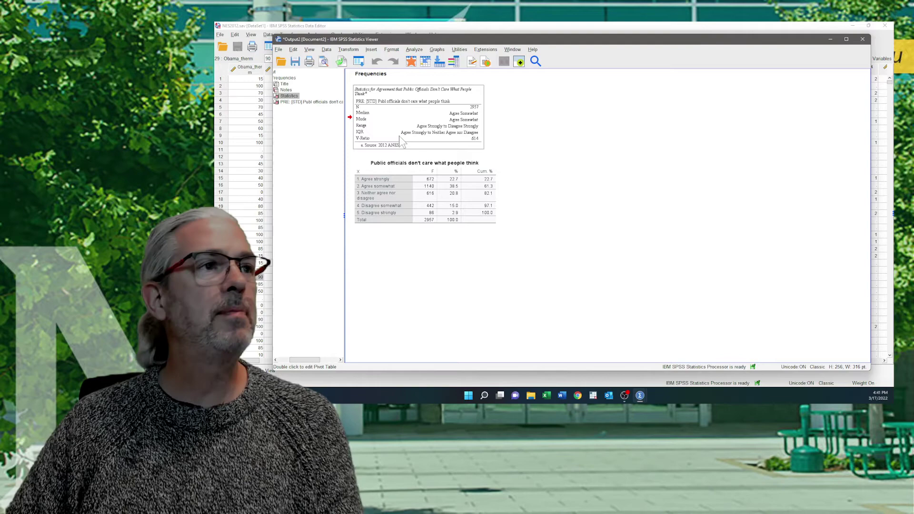
# Open the frequency table for editing and strip the '1.'–'3.' prefixes from its first labels
pyautogui.click(404, 188)
pyautogui.doubleClick(402, 183)
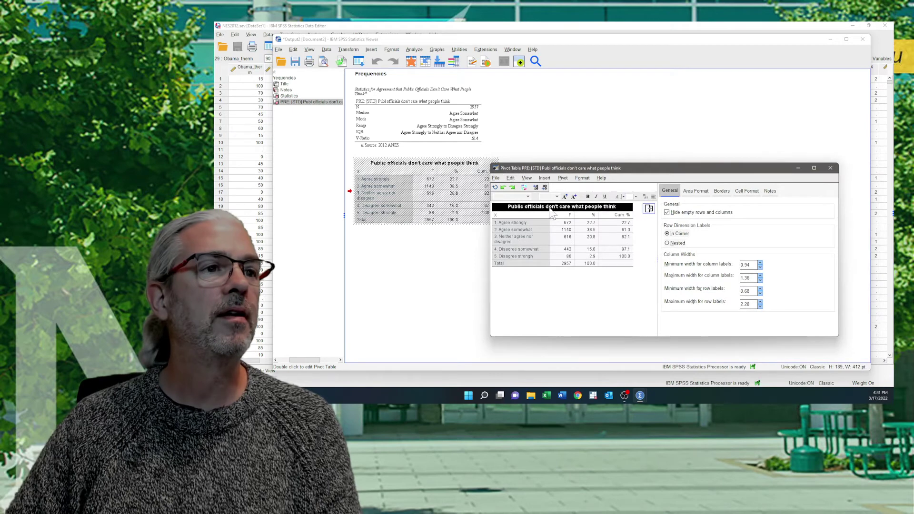
pyautogui.click(517, 224)
pyautogui.click(500, 224)
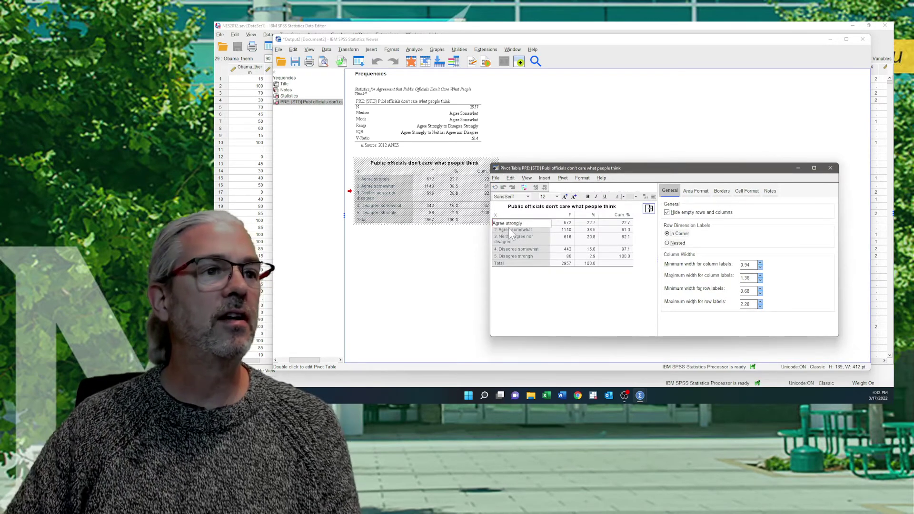
pyautogui.click(509, 228)
pyautogui.click(510, 230)
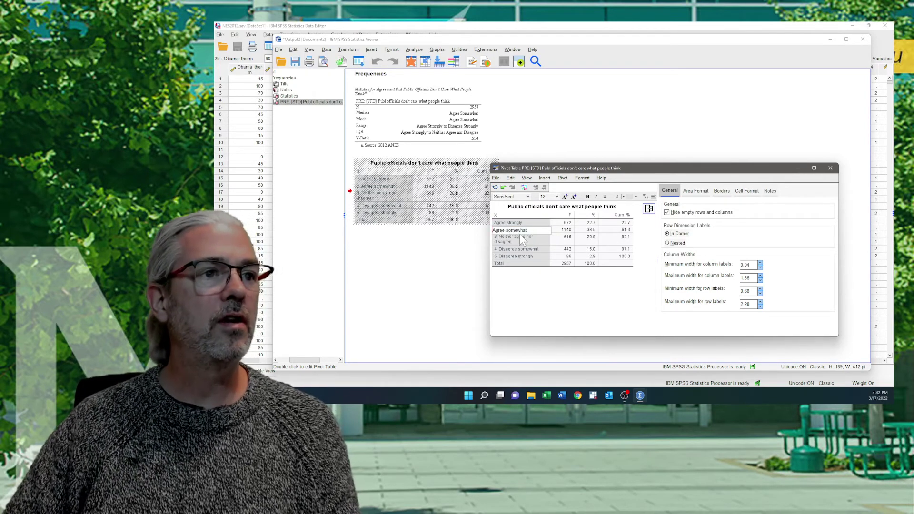
pyautogui.click(518, 238)
pyautogui.click(500, 238)
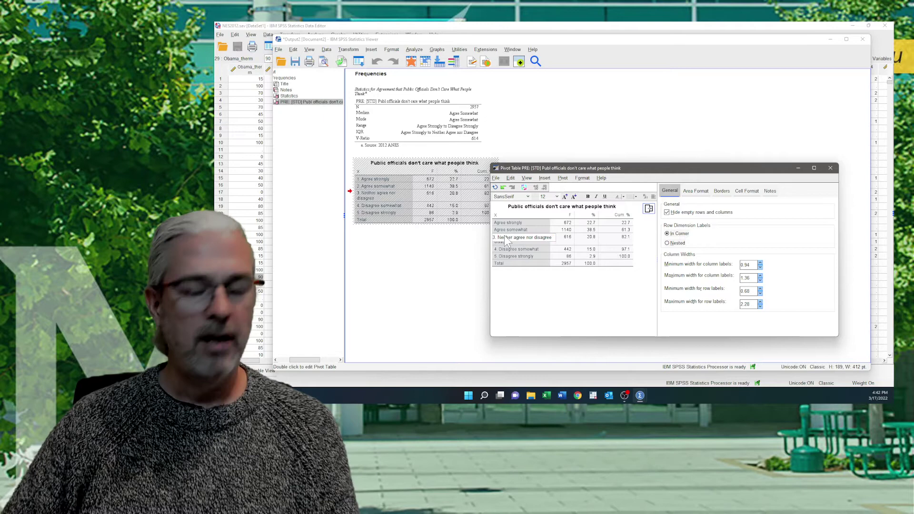
pyautogui.press('BackSpace')
pyautogui.press('BackSpace')
pyautogui.press('BackSpace')
# Remove the '4.' and '5.' prefixes from Disagree somewhat and Disagree strongly
pyautogui.click(521, 247)
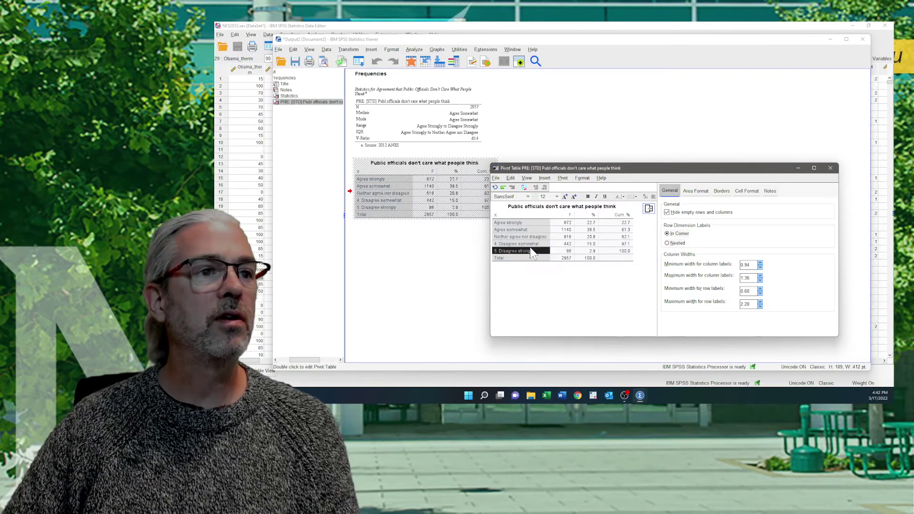
pyautogui.click(522, 244)
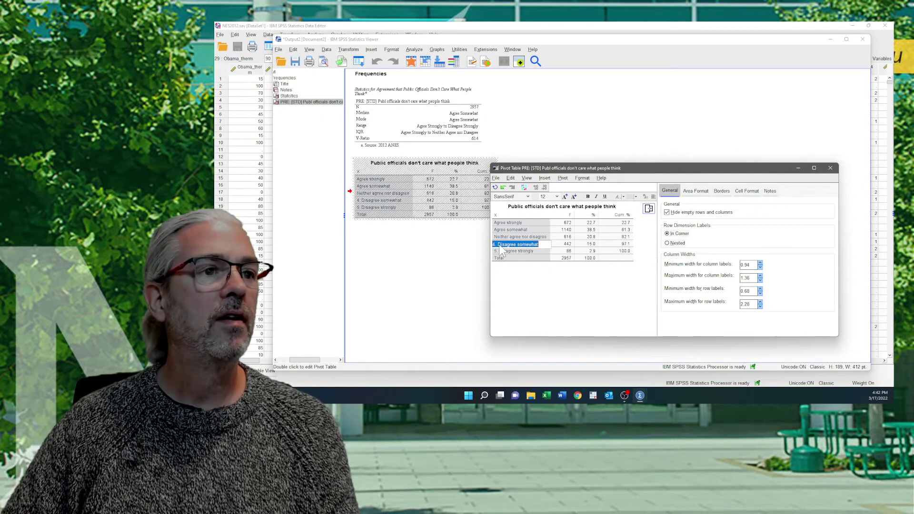
pyautogui.click(499, 246)
pyautogui.press('BackSpace')
pyautogui.press('BackSpace')
pyautogui.press('BackSpace')
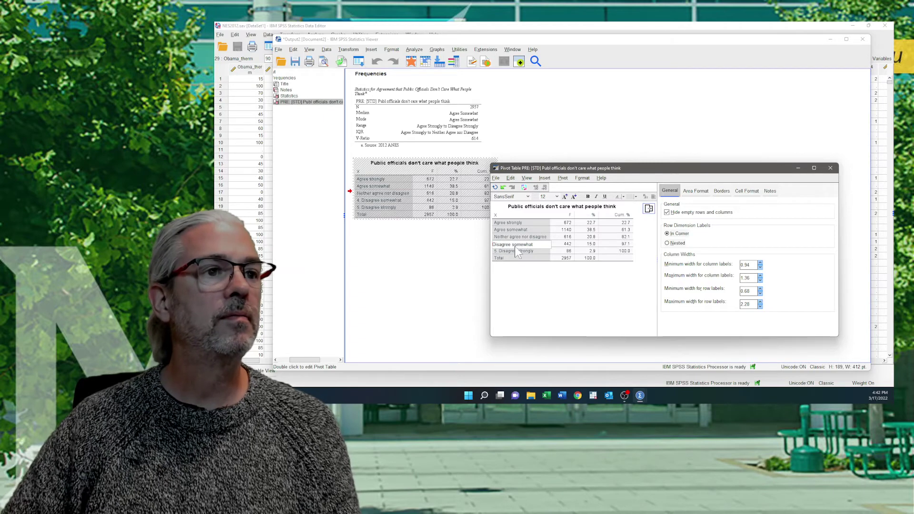
pyautogui.click(518, 250)
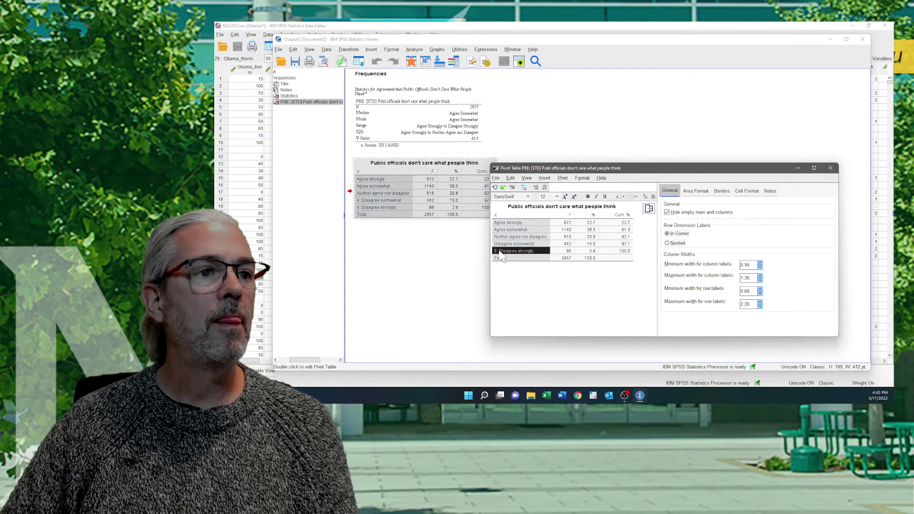
pyautogui.click(500, 252)
pyautogui.click(499, 253)
pyautogui.press('BackSpace')
pyautogui.press('BackSpace')
pyautogui.press('BackSpace')
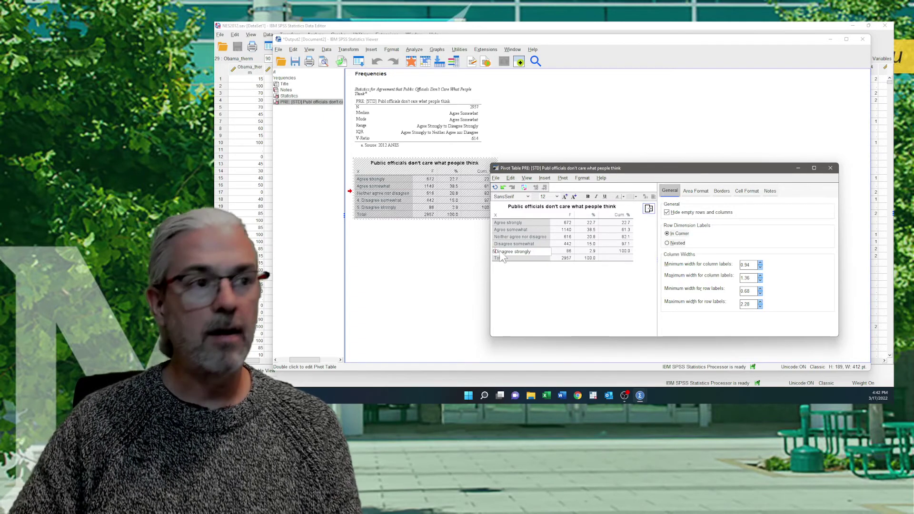
pyautogui.click(603, 238)
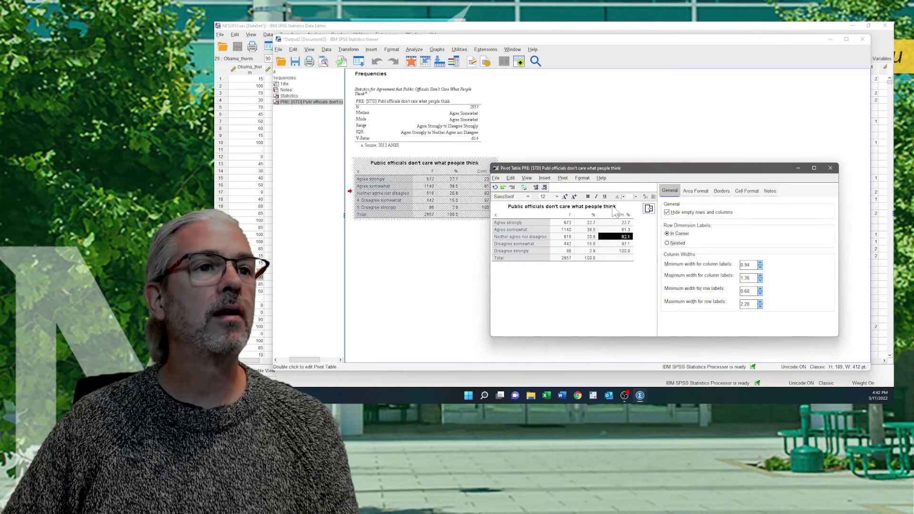
# Add footnote 'Source: 2012 ANES' to the frequency table title
pyautogui.click(611, 208)
pyautogui.rightClick(608, 209)
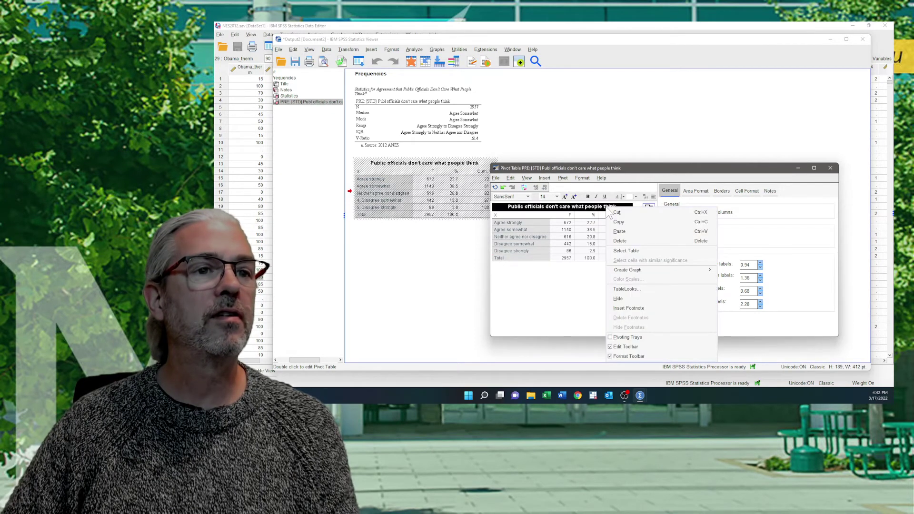
pyautogui.click(628, 308)
pyautogui.write('Source: 201')
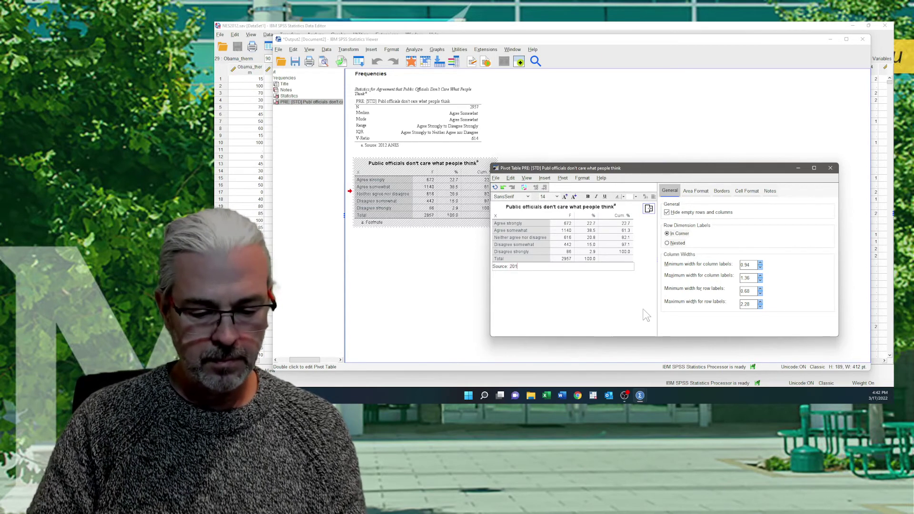
pyautogui.write('2 ANES')
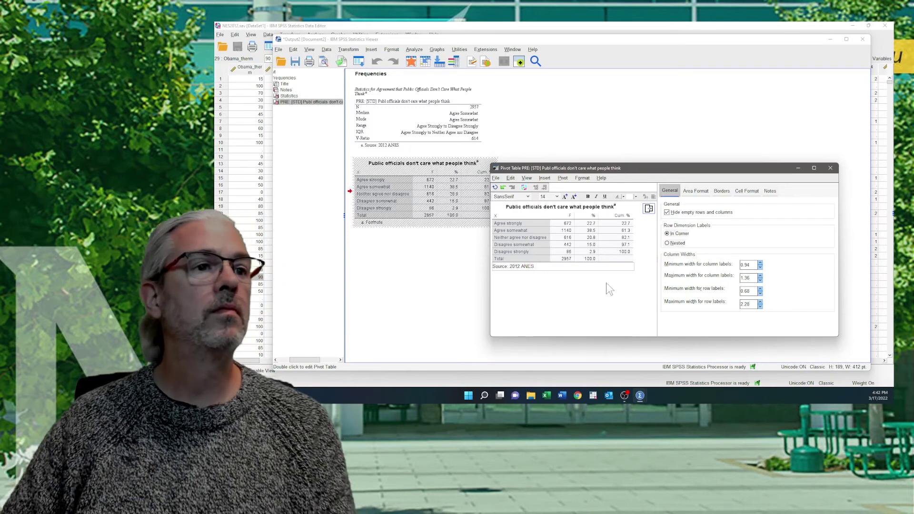
pyautogui.click(590, 251)
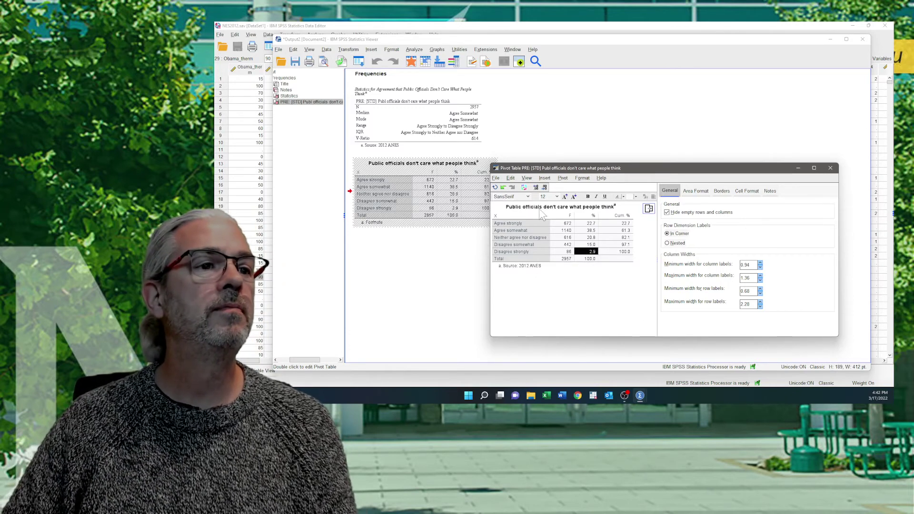
# Apply the 'APA Table Format 2(1).stt' TableLook from the Desktop to the frequency table
pyautogui.click(537, 210)
pyautogui.rightClick(536, 211)
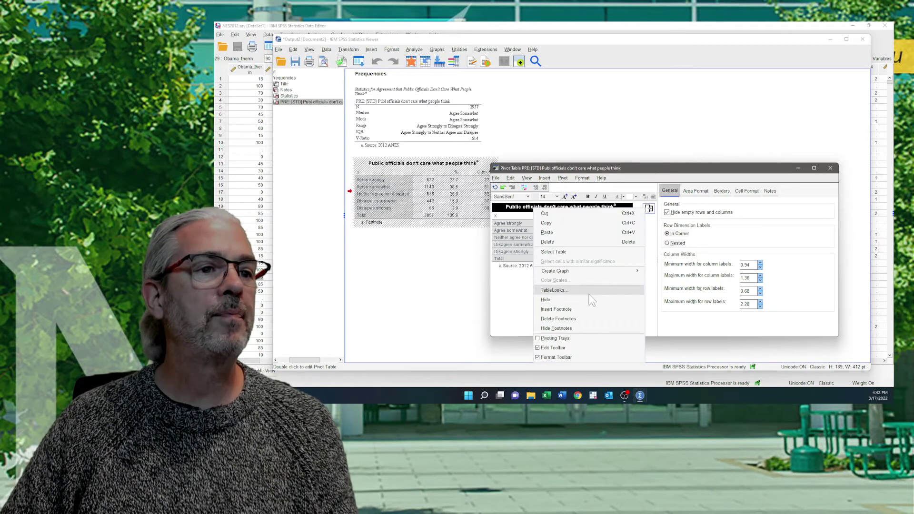
pyautogui.click(578, 288)
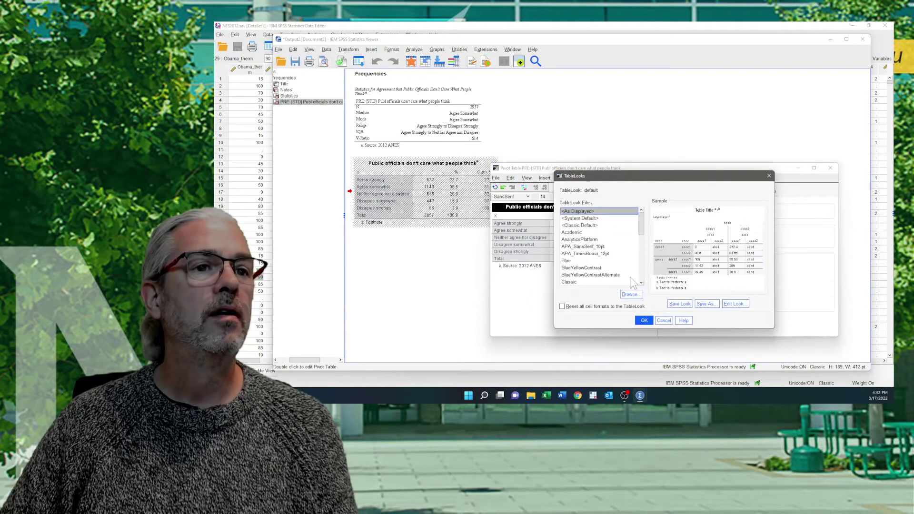
pyautogui.click(631, 294)
pyautogui.click(662, 210)
pyautogui.scroll(3, 662, 233)
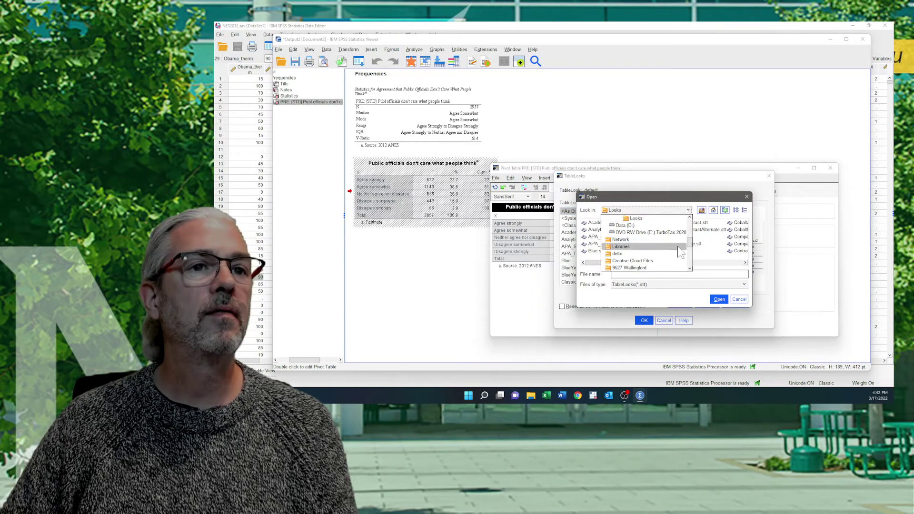
pyautogui.click(633, 219)
pyautogui.click(719, 263)
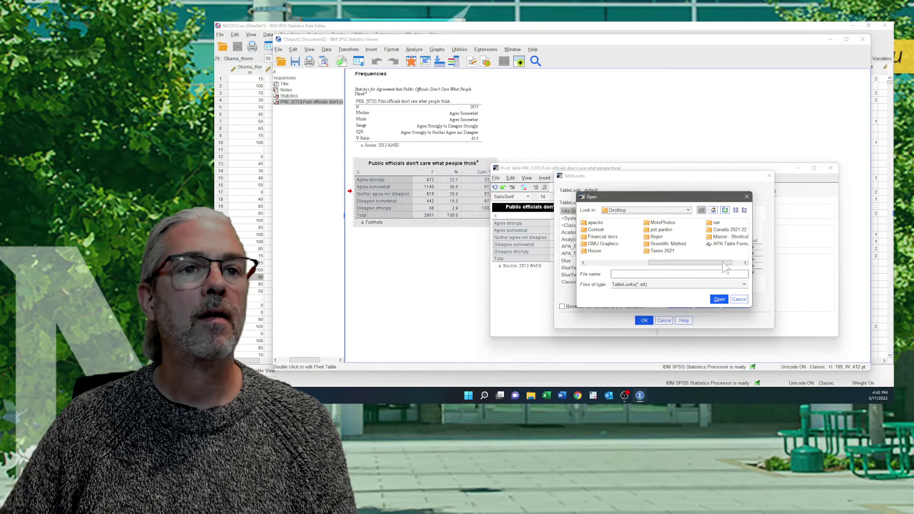
pyautogui.click(738, 243)
pyautogui.click(719, 298)
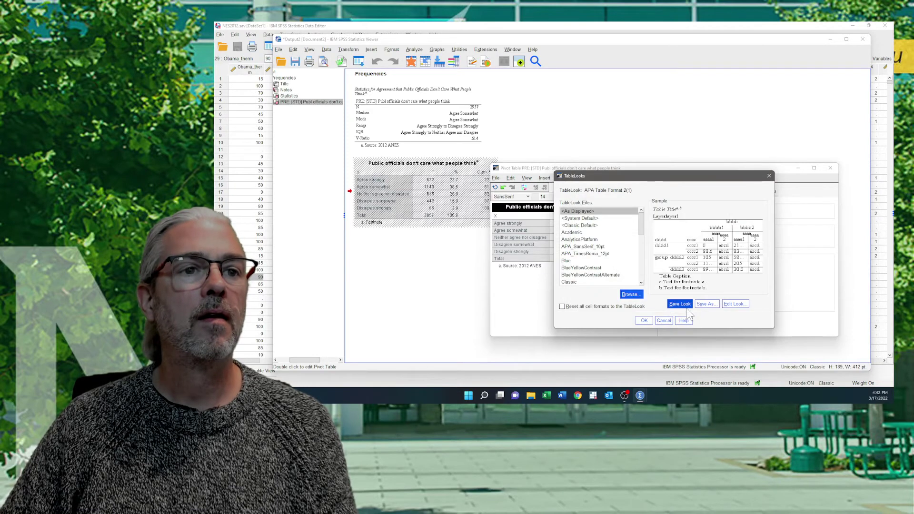
pyautogui.click(643, 320)
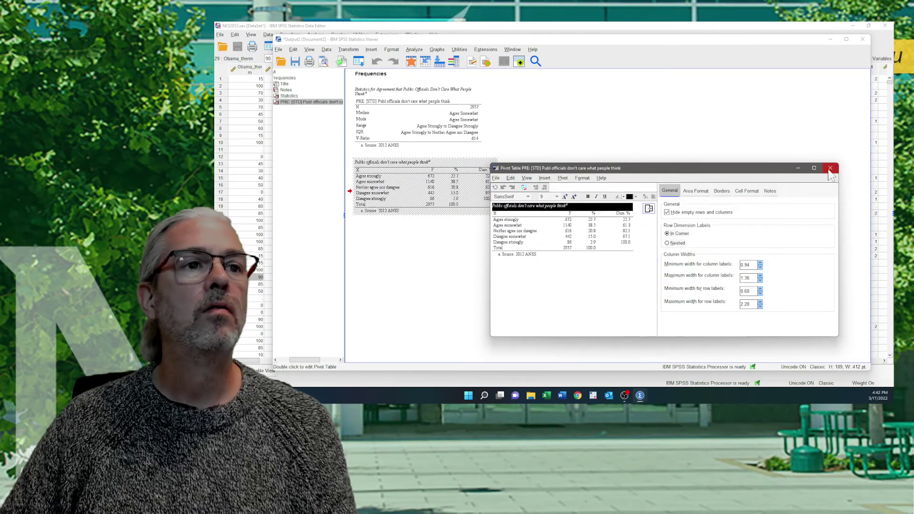
# Close the frequency table editor and switch to the Word document
pyautogui.click(830, 169)
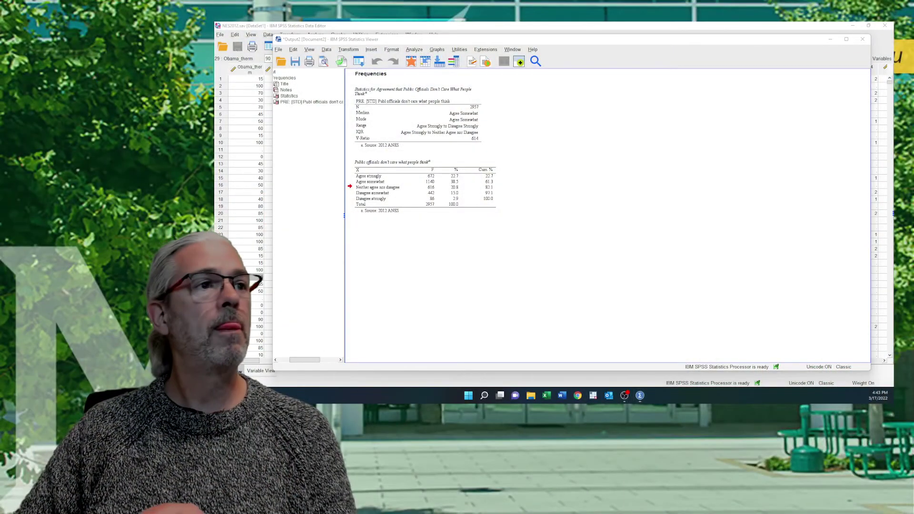
pyautogui.hotkey('alt', 'Tab')
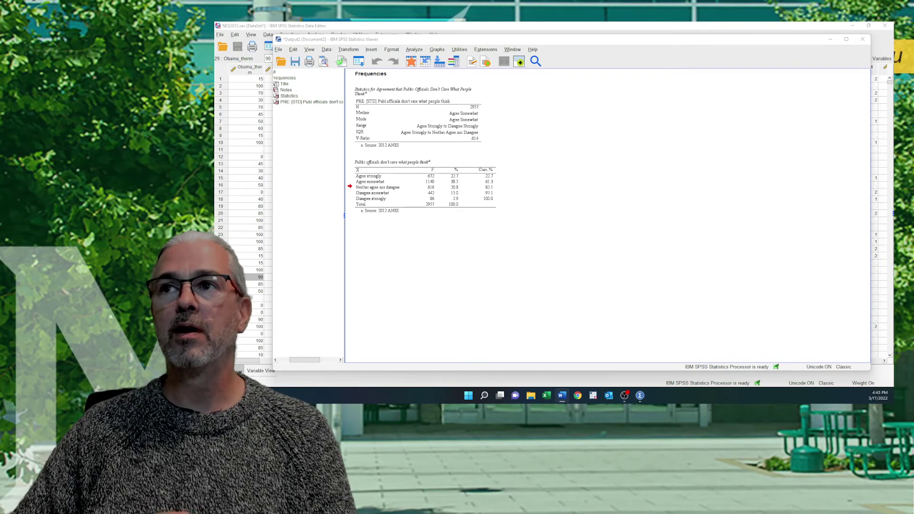
# Copy the SPSS Statistics table as an image
pyautogui.moveTo(799, 304); pyautogui.dragTo(757, 194)
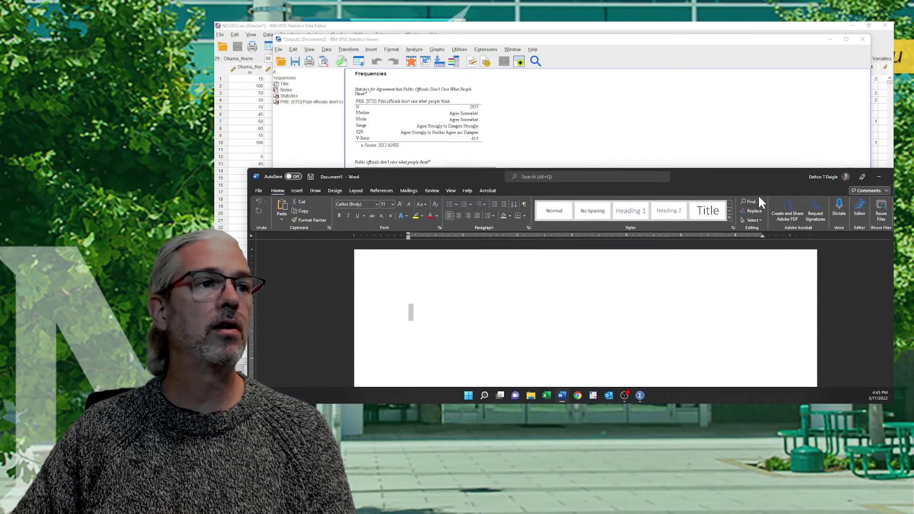
pyautogui.click(722, 157)
pyautogui.click(388, 111)
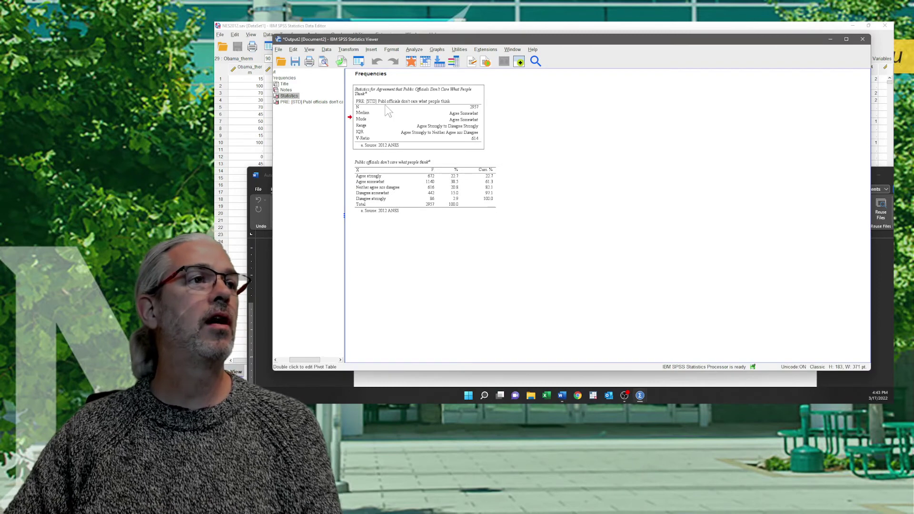
pyautogui.rightClick(387, 108)
pyautogui.moveTo(400, 111)
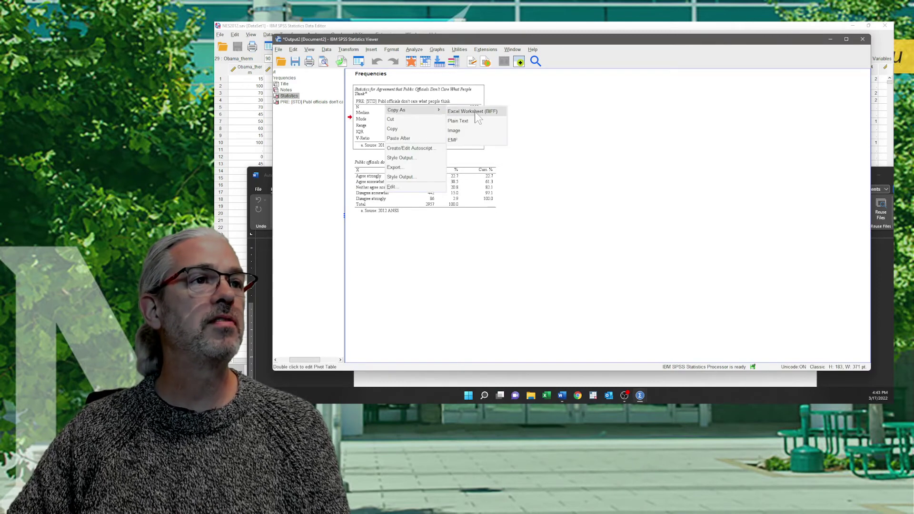
pyautogui.click(476, 130)
# Paste Special the table into Word as Picture (Enhanced Metafile)
pyautogui.click(471, 385)
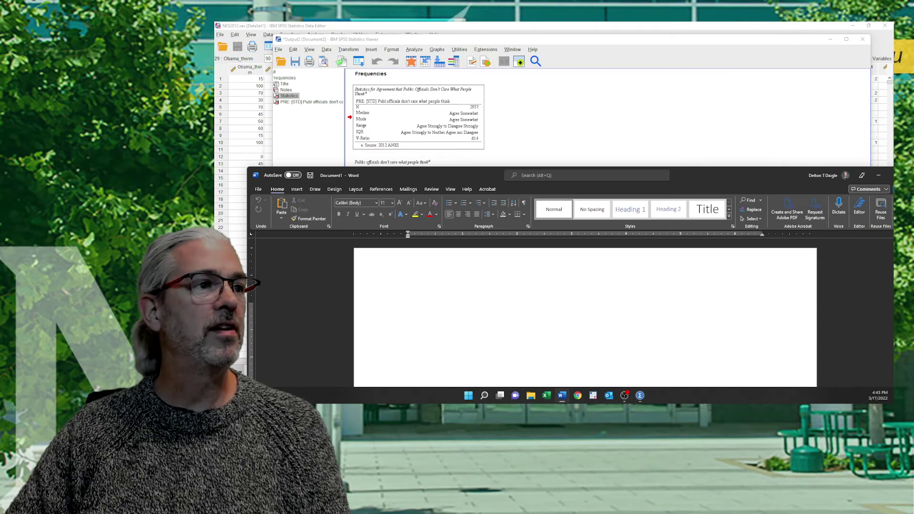
pyautogui.moveTo(461, 173); pyautogui.dragTo(485, 93)
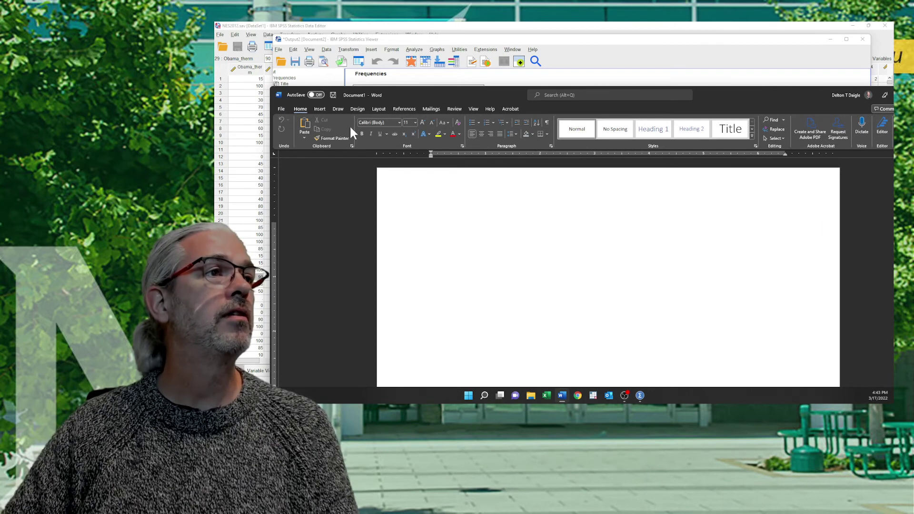
pyautogui.click(303, 138)
pyautogui.click(322, 171)
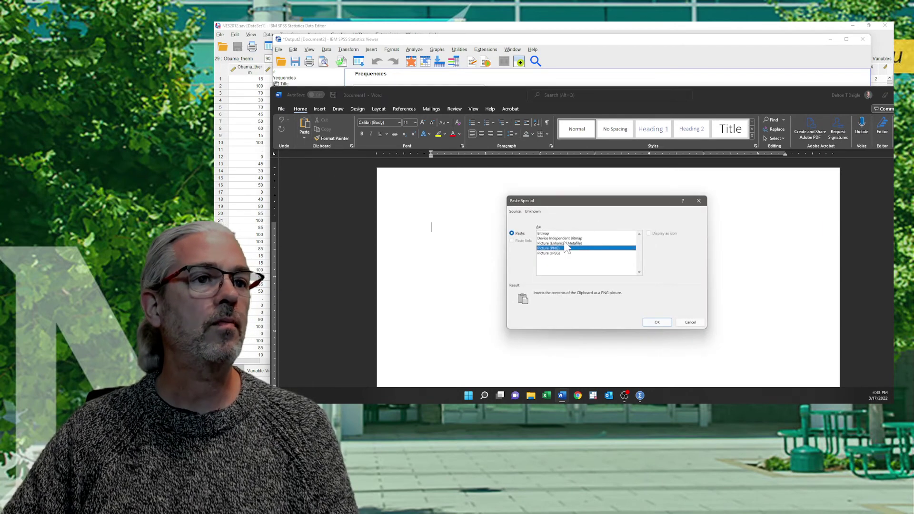
pyautogui.click(561, 243)
pyautogui.click(656, 323)
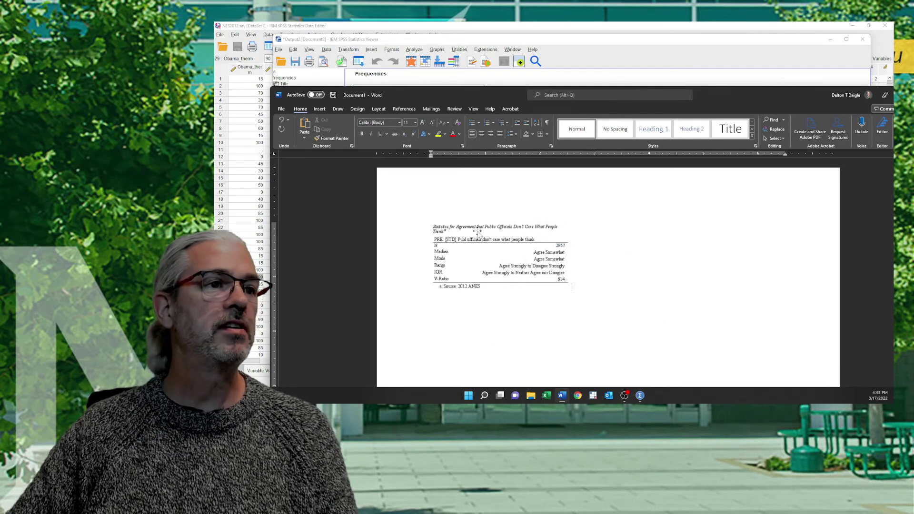
# Insert a blank line above the pasted Statistics table picture
pyautogui.click(499, 257)
pyautogui.press('Home')
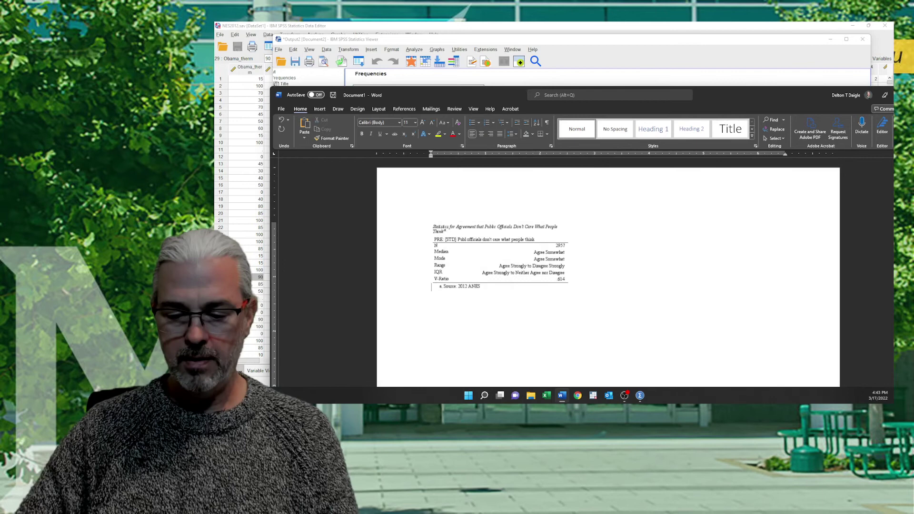
pyautogui.press('Return')
pyautogui.press('Return')
pyautogui.press('Return')
pyautogui.press('Return')
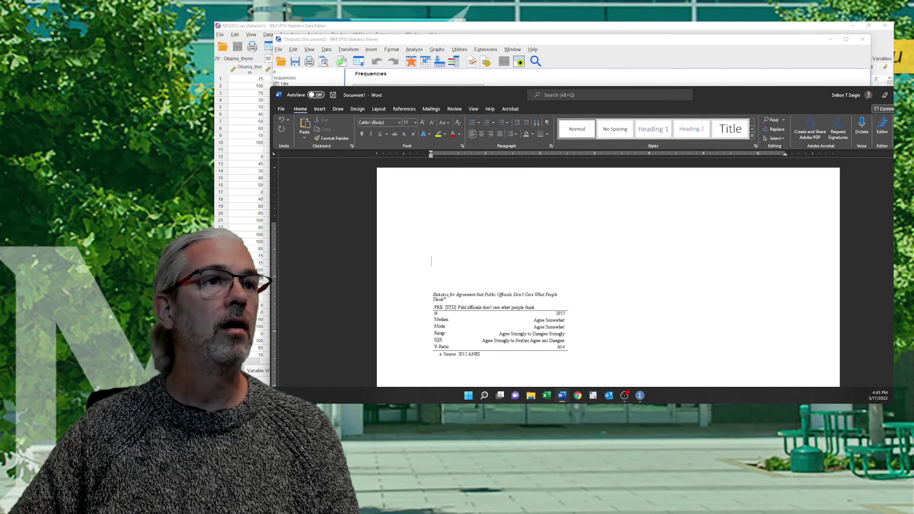
pyautogui.click(577, 81)
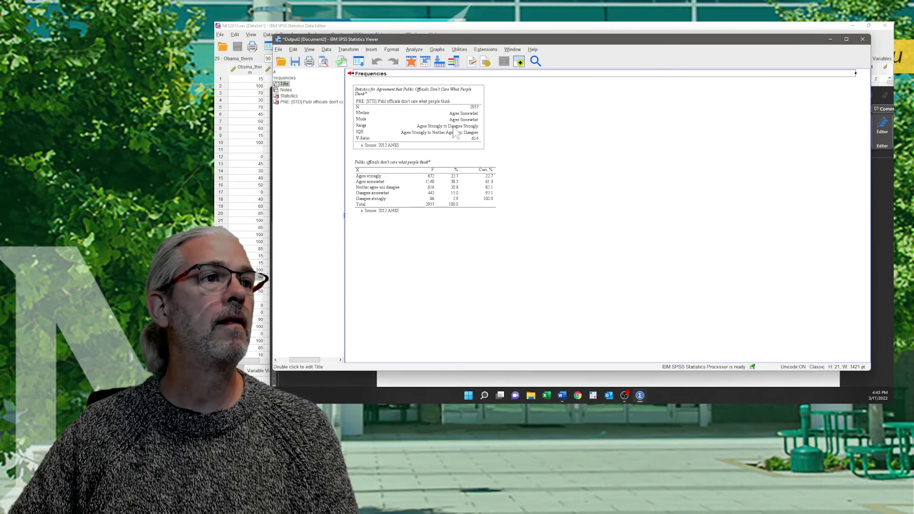
# Copy the SPSS frequency table as an image
pyautogui.rightClick(418, 182)
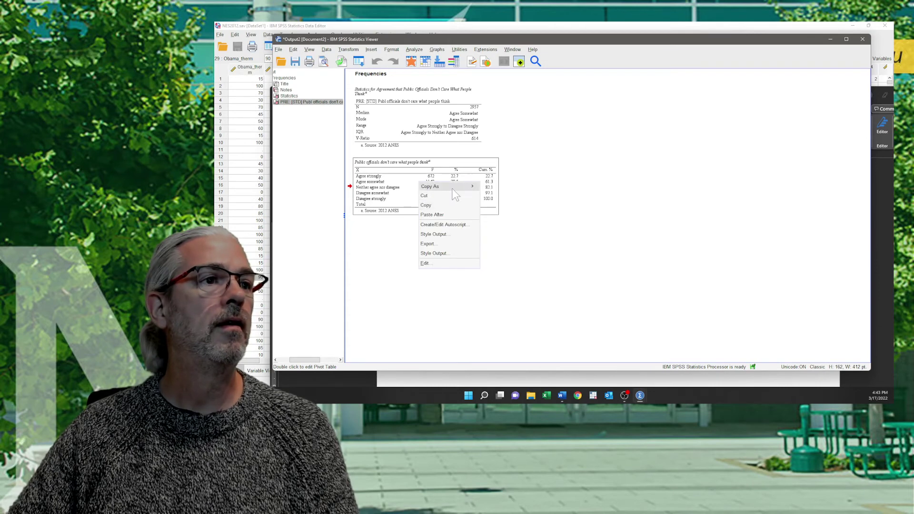
pyautogui.moveTo(452, 186)
pyautogui.click(495, 204)
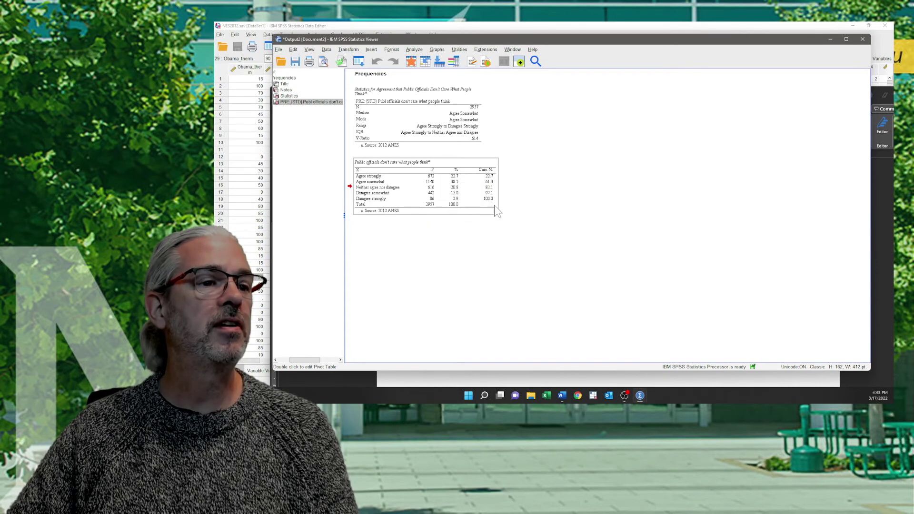
# Paste Special the frequency table into Word as Picture (Enhanced Metafile)
pyautogui.click(384, 384)
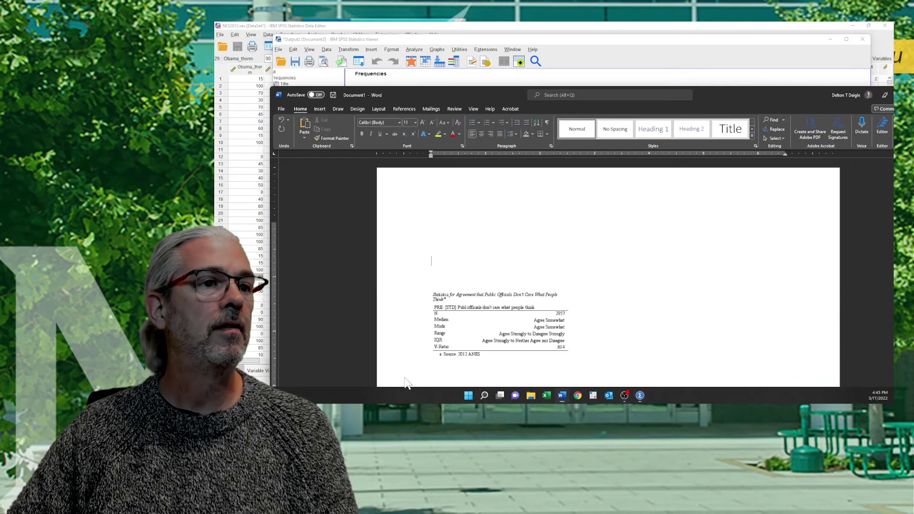
pyautogui.click(305, 138)
pyautogui.click(322, 176)
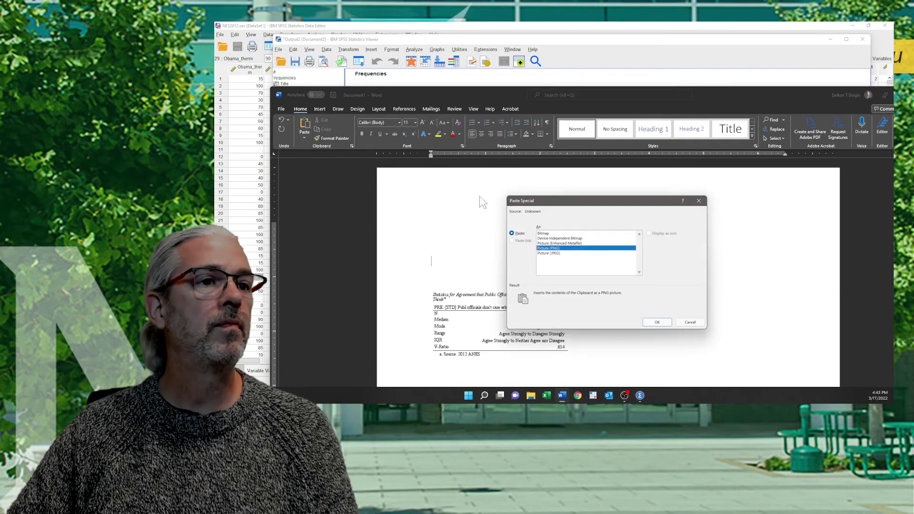
pyautogui.click(571, 243)
pyautogui.click(659, 323)
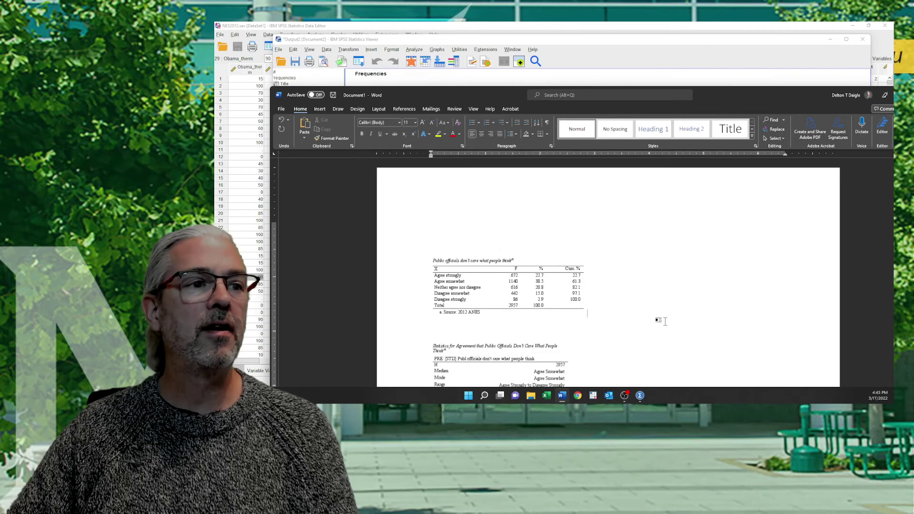
pyautogui.scroll(-3, 619, 316)
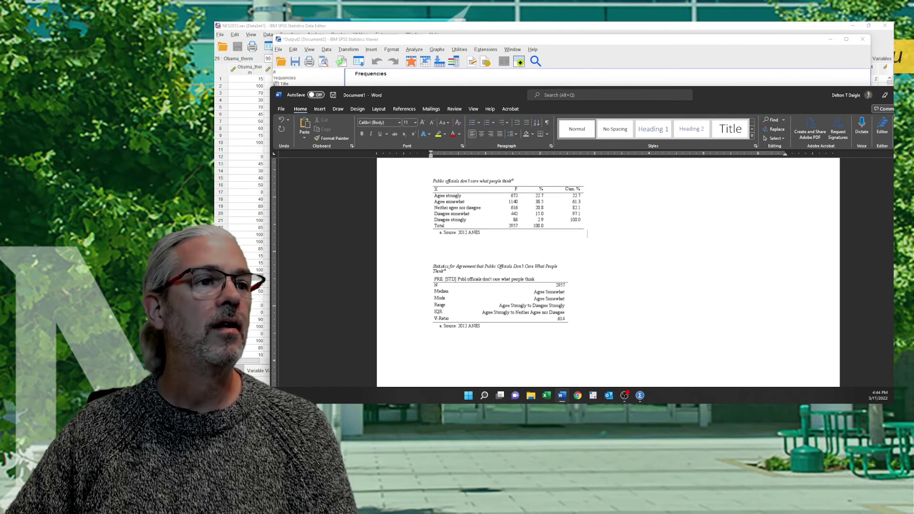
pyautogui.scroll(1, 587, 233)
pyautogui.click(575, 261)
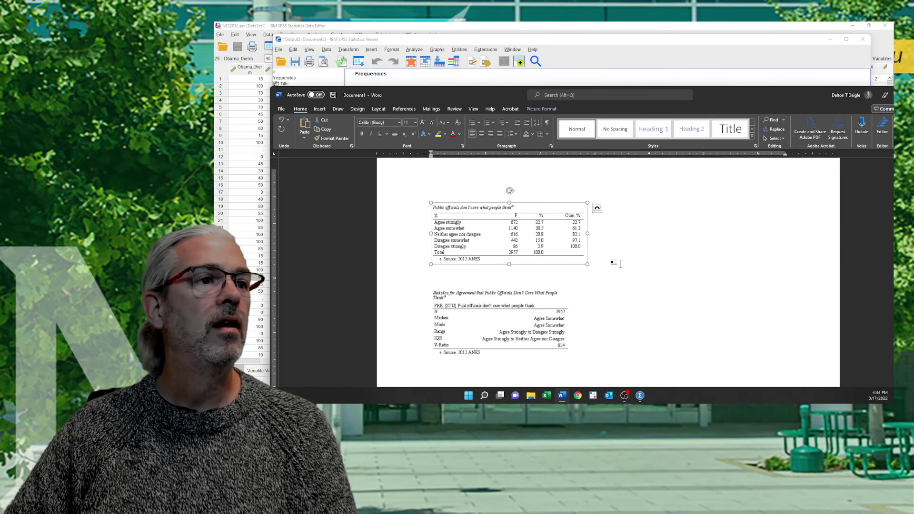